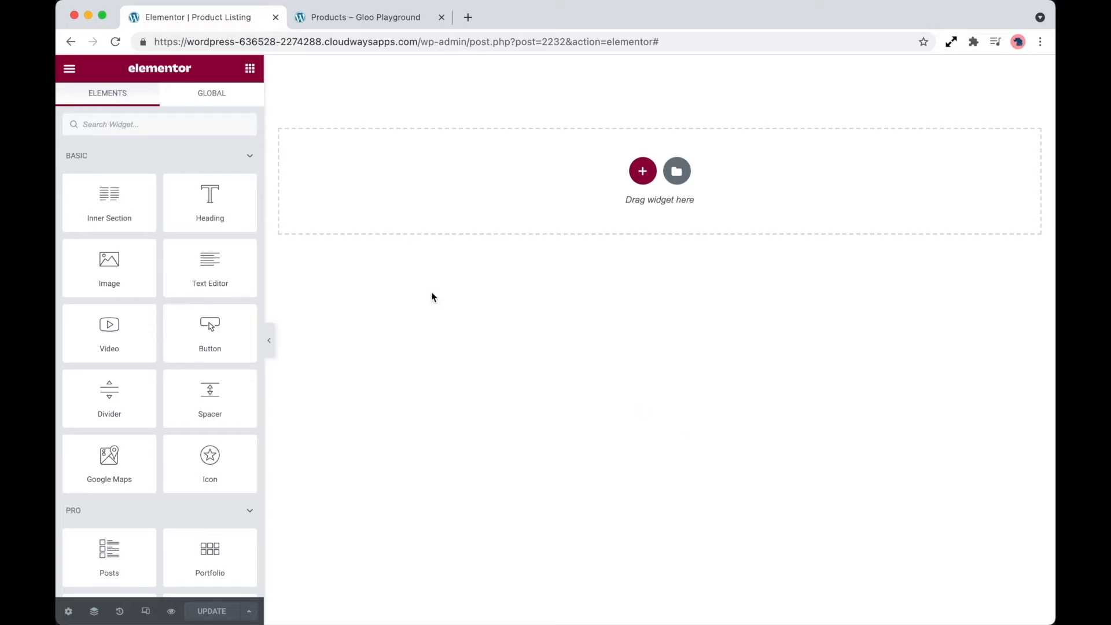
# - Add a Flip Box widget to the empty section and clear its front side's icon, title and description
pyautogui.write('flip')
pyautogui.moveTo(110, 174); pyautogui.dragTo(540, 186)
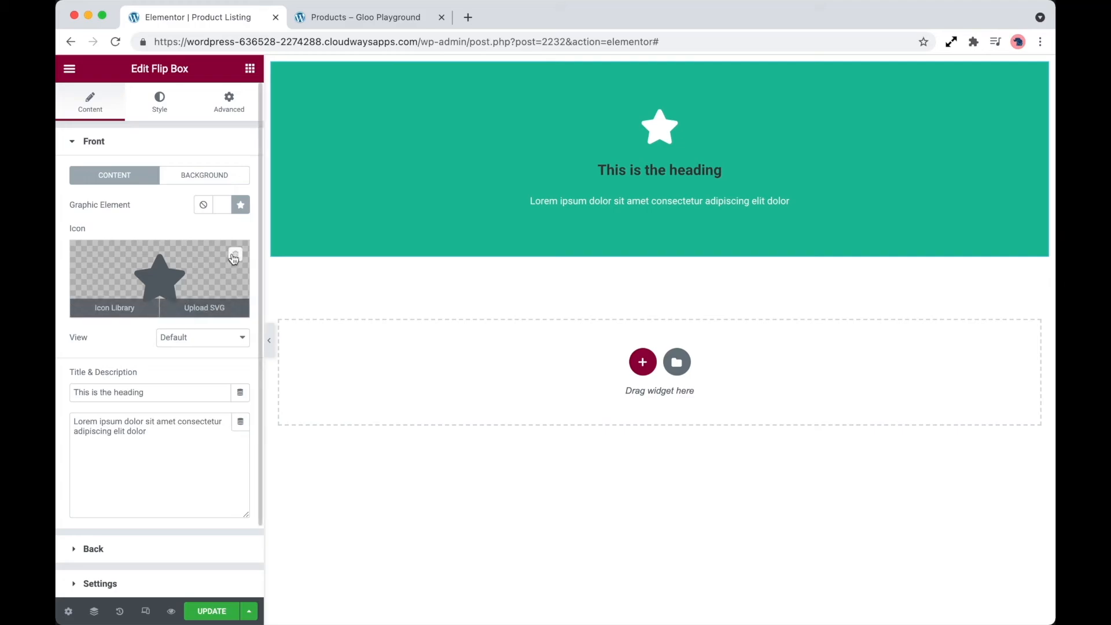
pyautogui.click(235, 257)
pyautogui.moveTo(166, 391); pyautogui.dragTo(60, 389)
pyautogui.press('BackSpace')
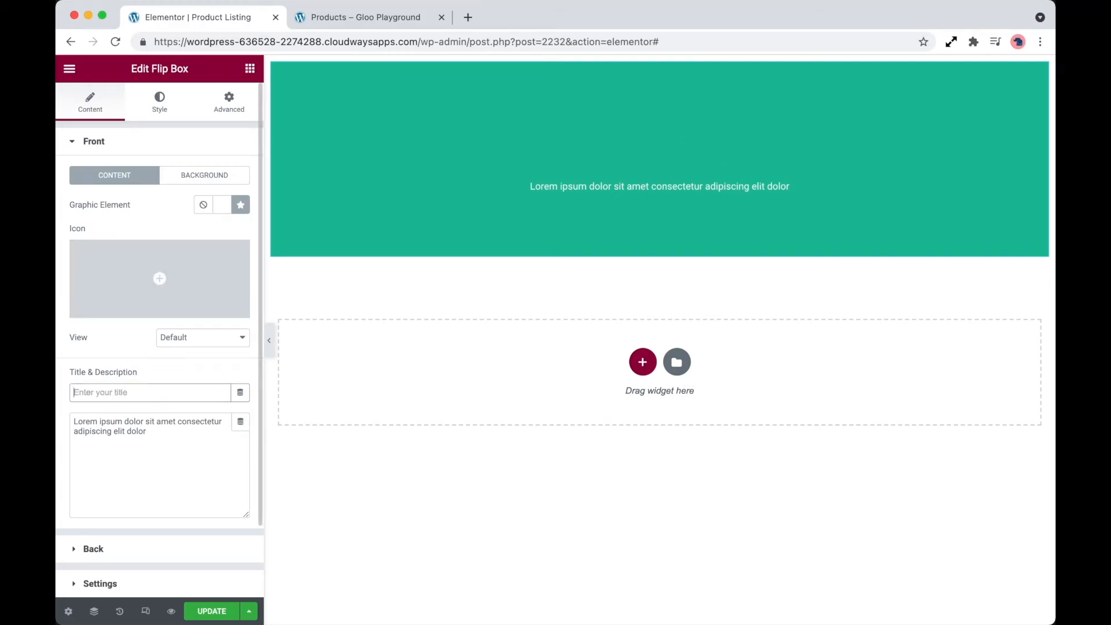
pyautogui.moveTo(156, 434); pyautogui.dragTo(71, 417)
pyautogui.press('BackSpace')
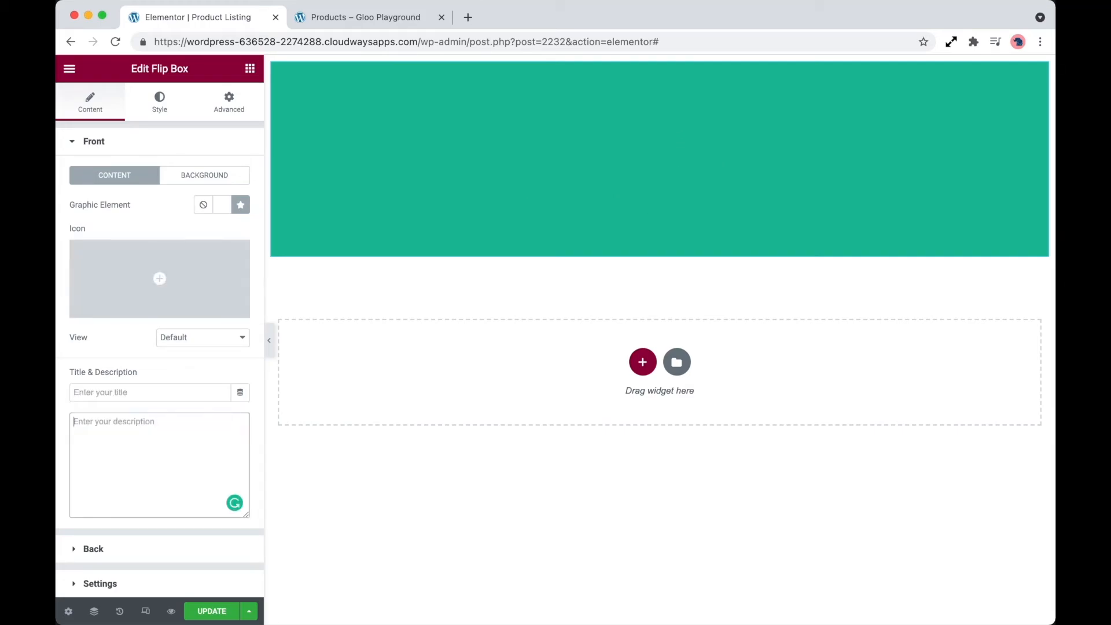
# - Give the flip box's front a classic background using the post's Featured Image as a dynamic image
pyautogui.click(227, 181)
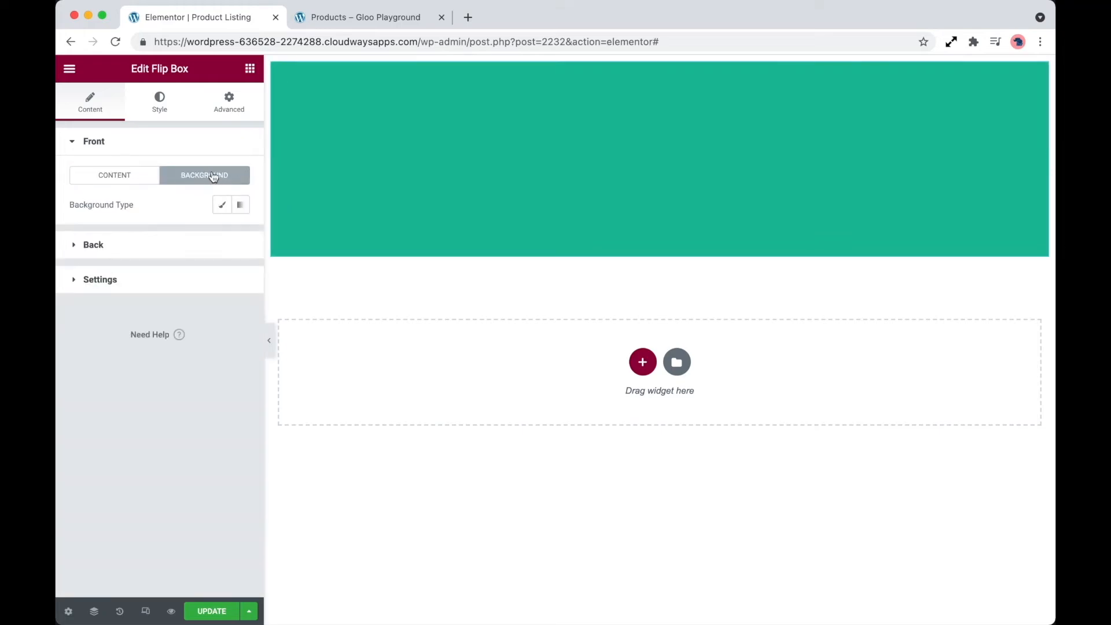
pyautogui.click(221, 204)
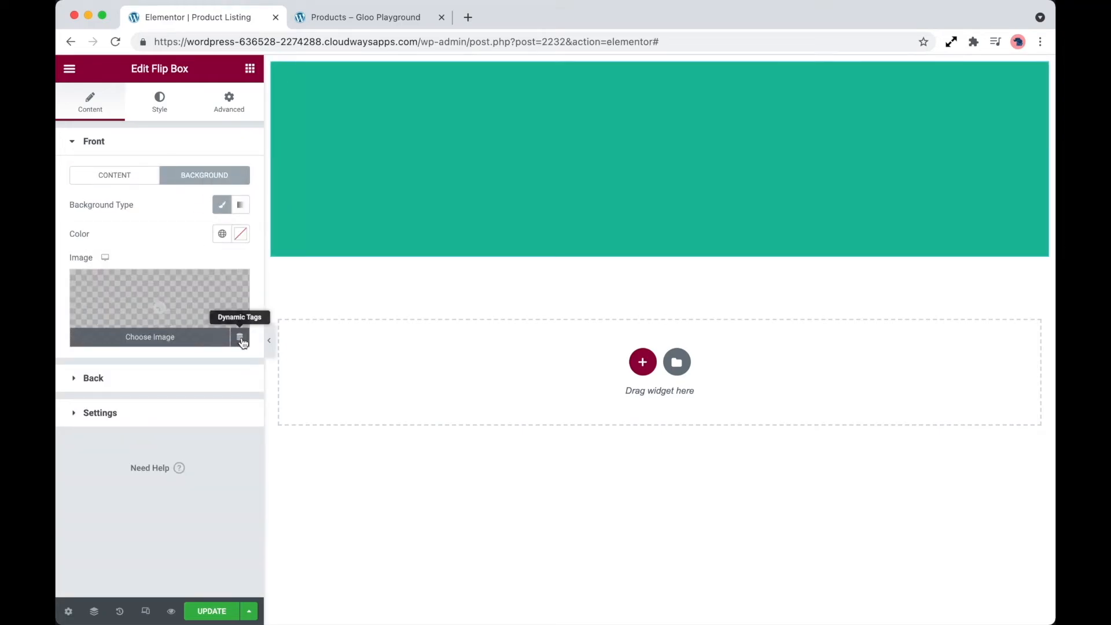
pyautogui.click(240, 339)
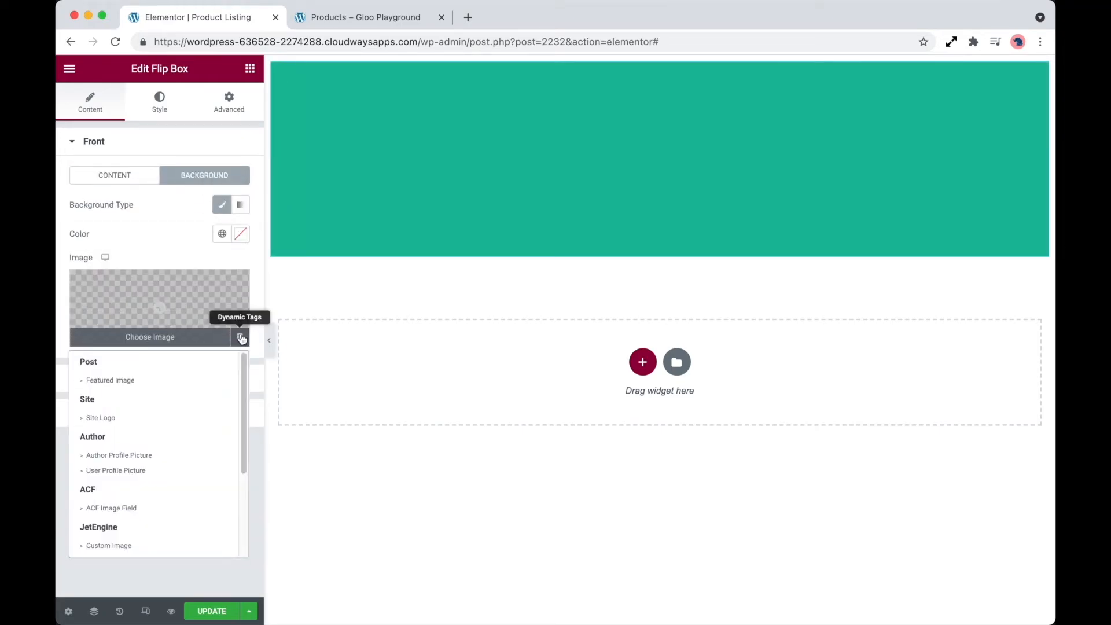
pyautogui.click(176, 380)
# - Set the front background image to Center Center position, Cover size and No-repeat
pyautogui.click(202, 308)
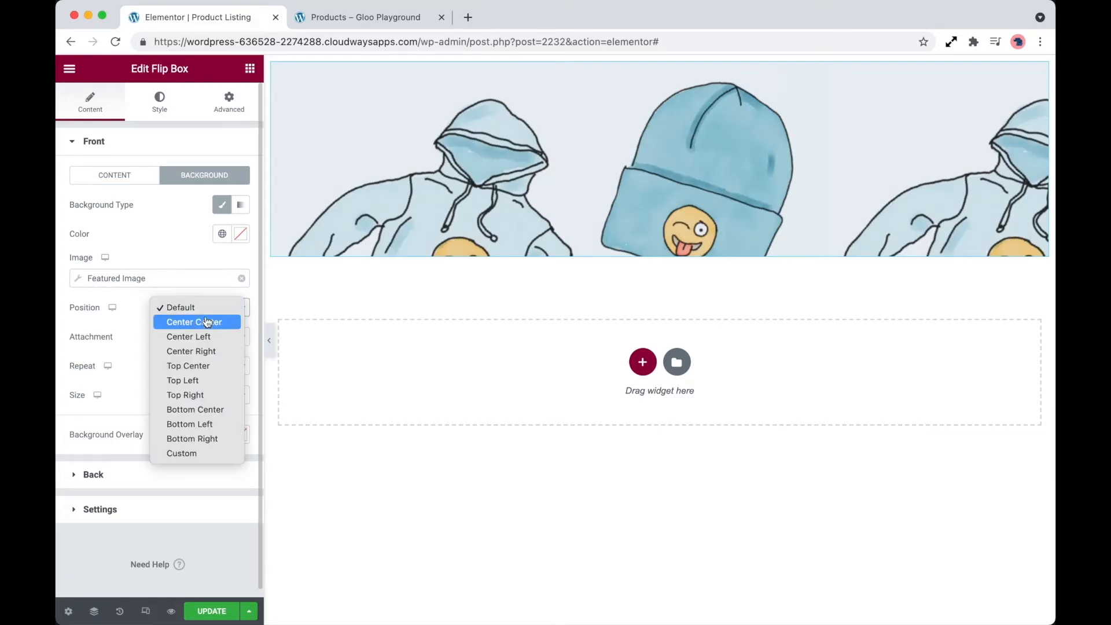
pyautogui.click(203, 320)
pyautogui.click(210, 396)
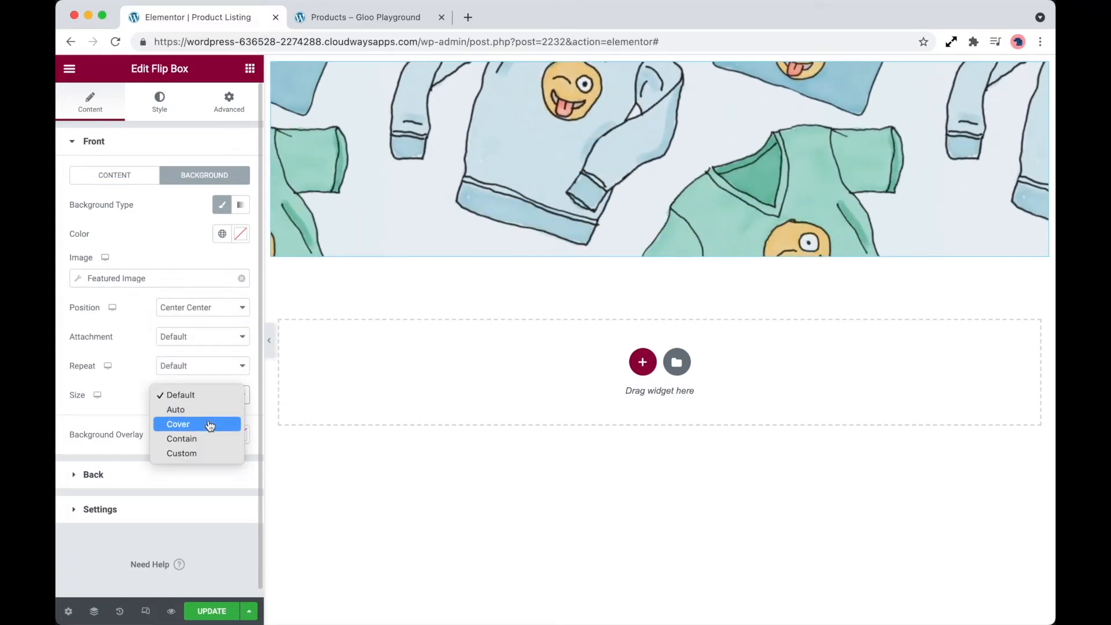
pyautogui.click(208, 423)
pyautogui.click(213, 366)
pyautogui.click(214, 381)
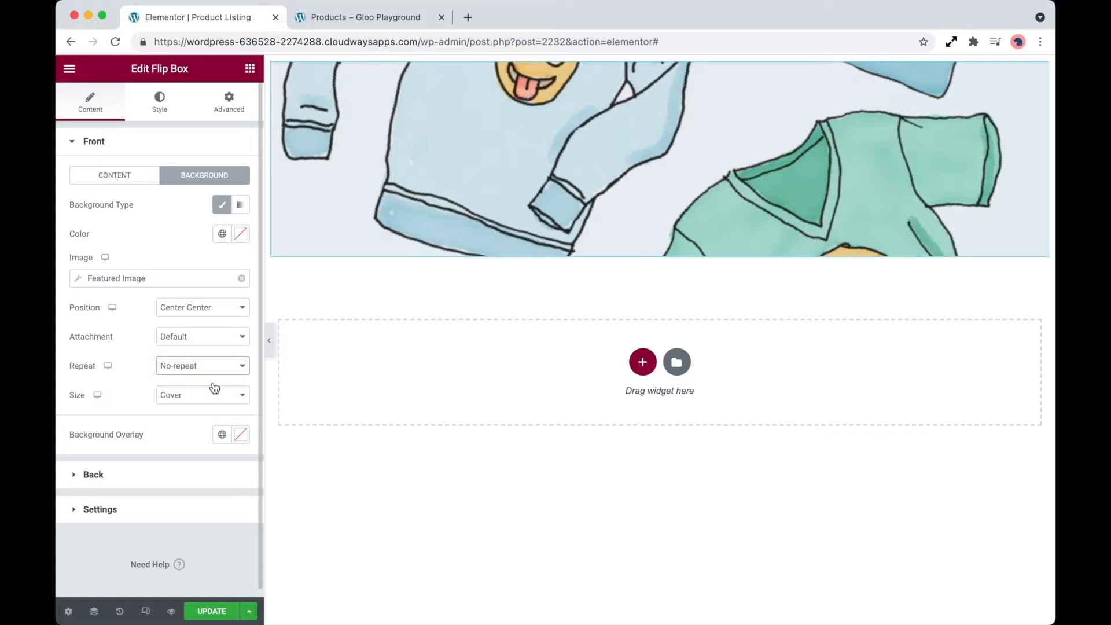
# - Set the flip box's flip effect to Fade
pyautogui.click(172, 509)
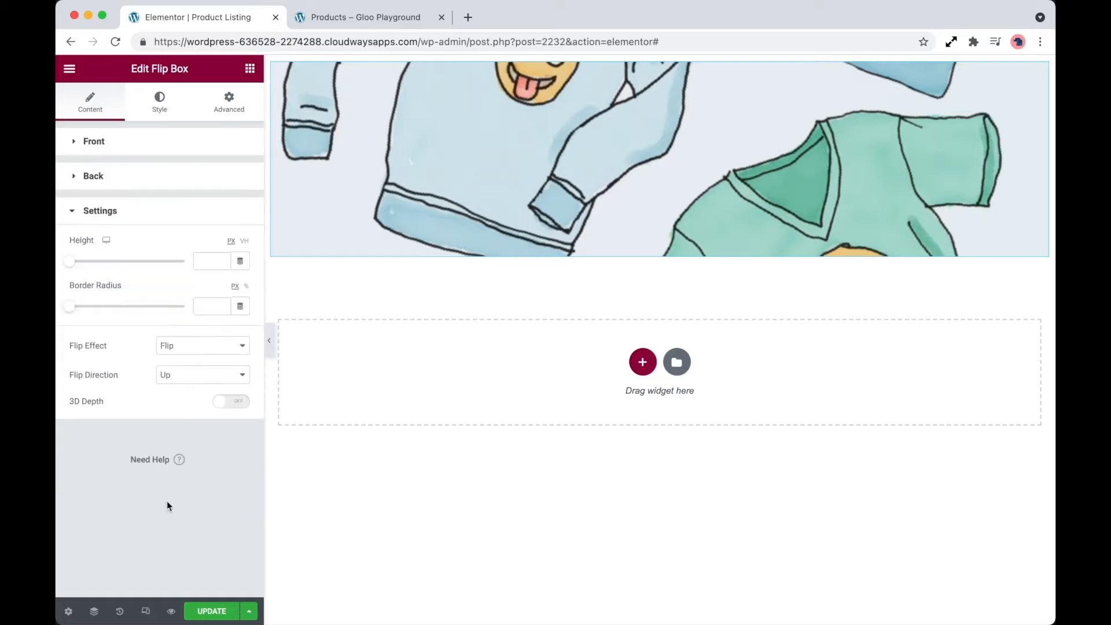
pyautogui.click(210, 347)
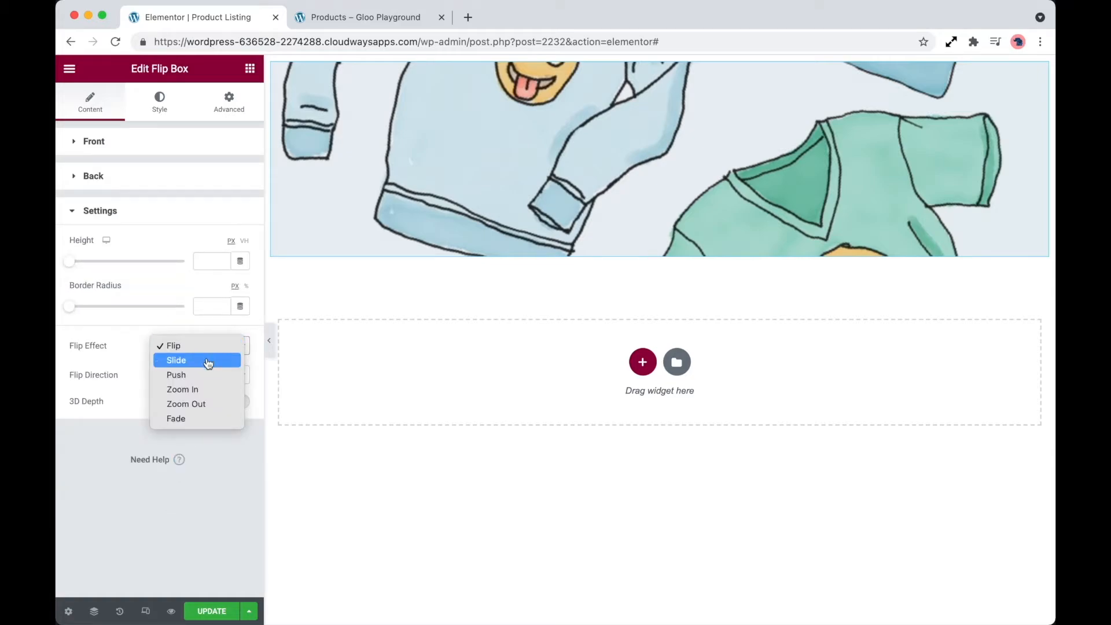
pyautogui.click(203, 418)
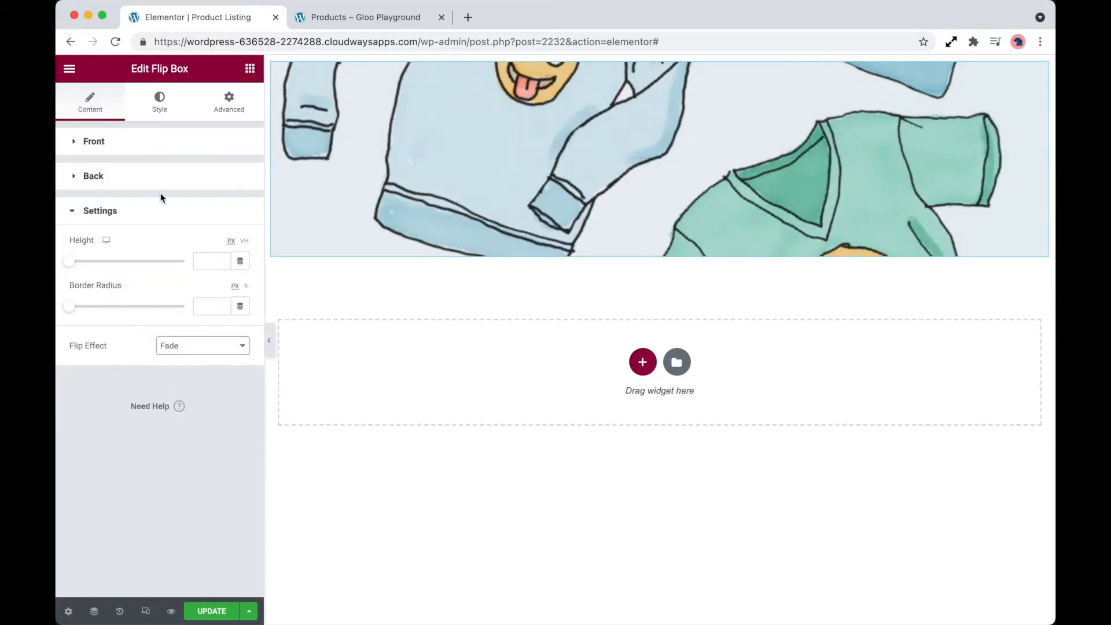
# - Clear the title, description and button text on the flip box's back side
pyautogui.click(161, 179)
pyautogui.tripleClick(163, 254)
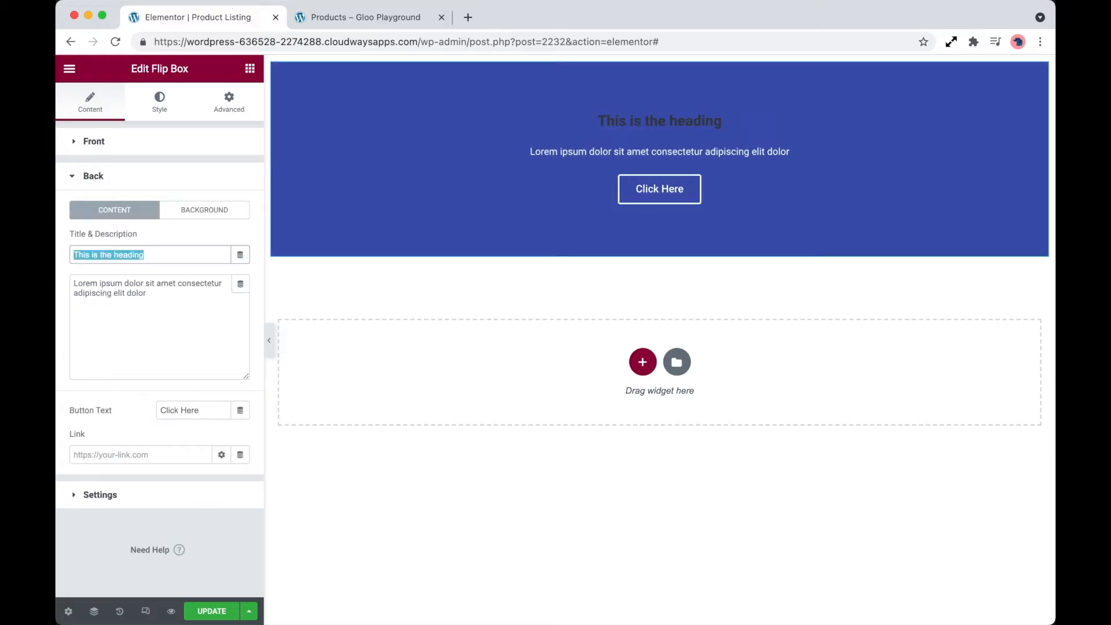
pyautogui.press('BackSpace')
pyautogui.tripleClick(175, 305)
pyautogui.press('BackSpace')
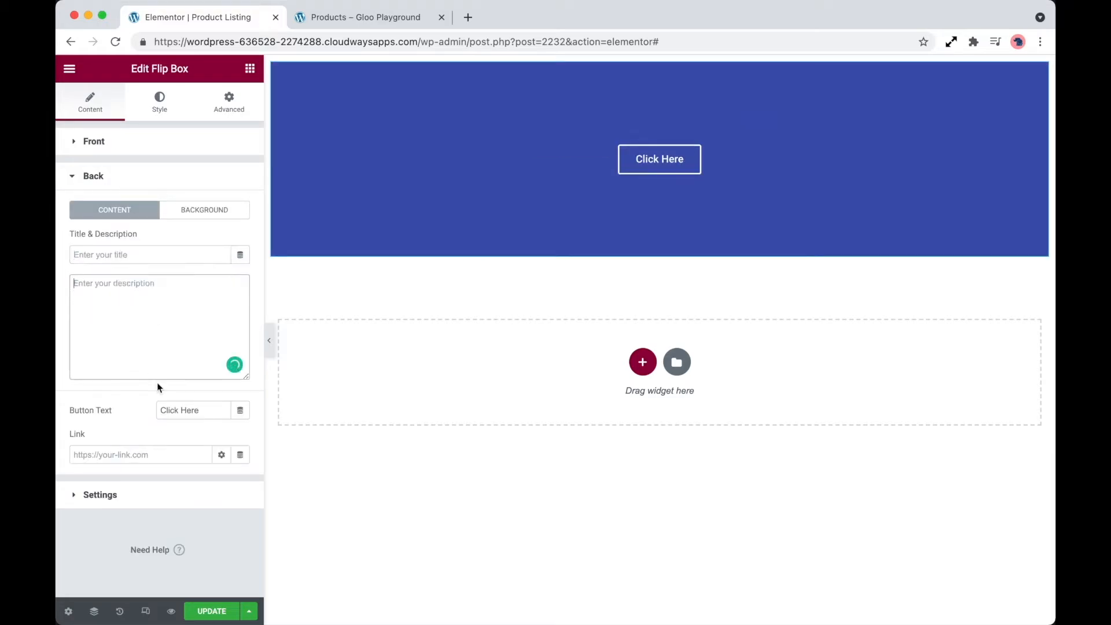
pyautogui.moveTo(208, 412); pyautogui.dragTo(148, 412)
pyautogui.press('BackSpace')
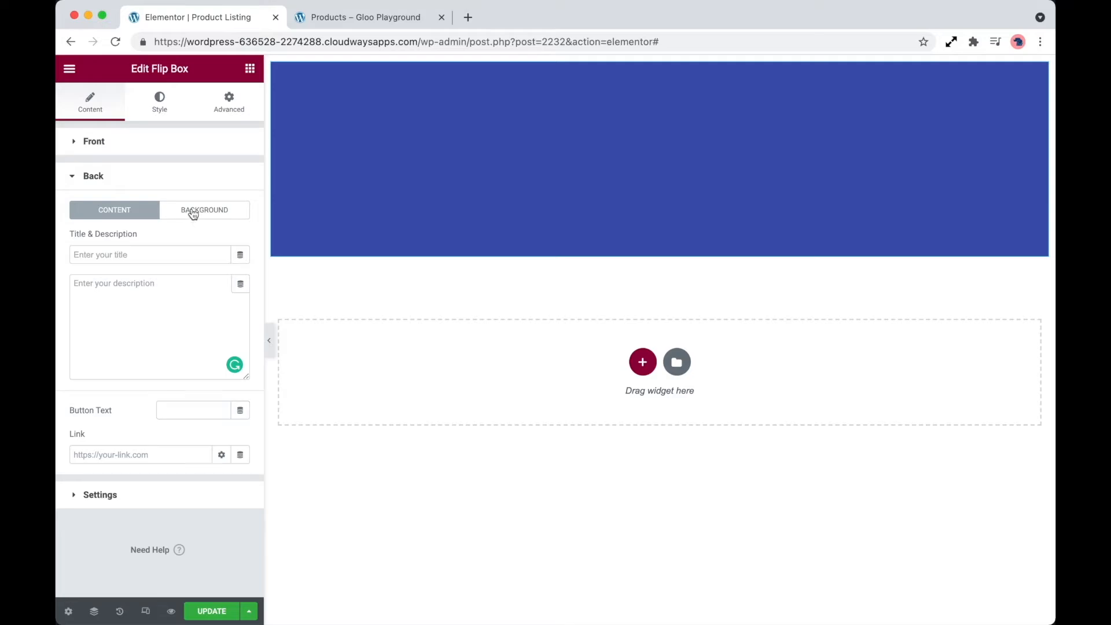
# - Give the flip box's back a classic background using the Product Gallery dynamic tag from Gloo Dynamic Tags as its image
pyautogui.click(191, 211)
pyautogui.click(221, 242)
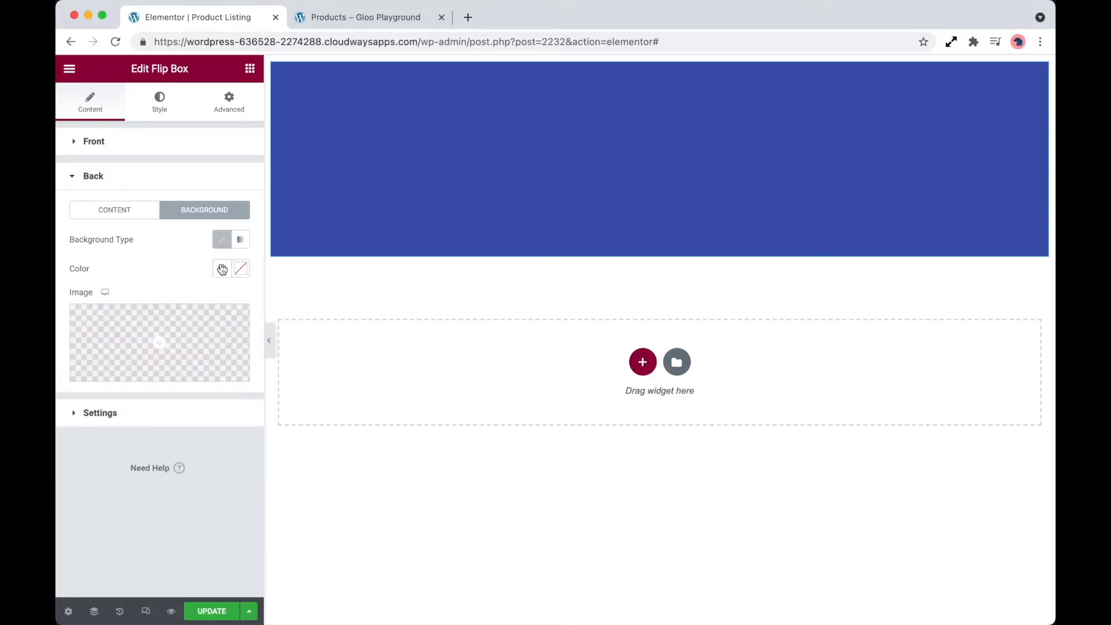
pyautogui.click(240, 373)
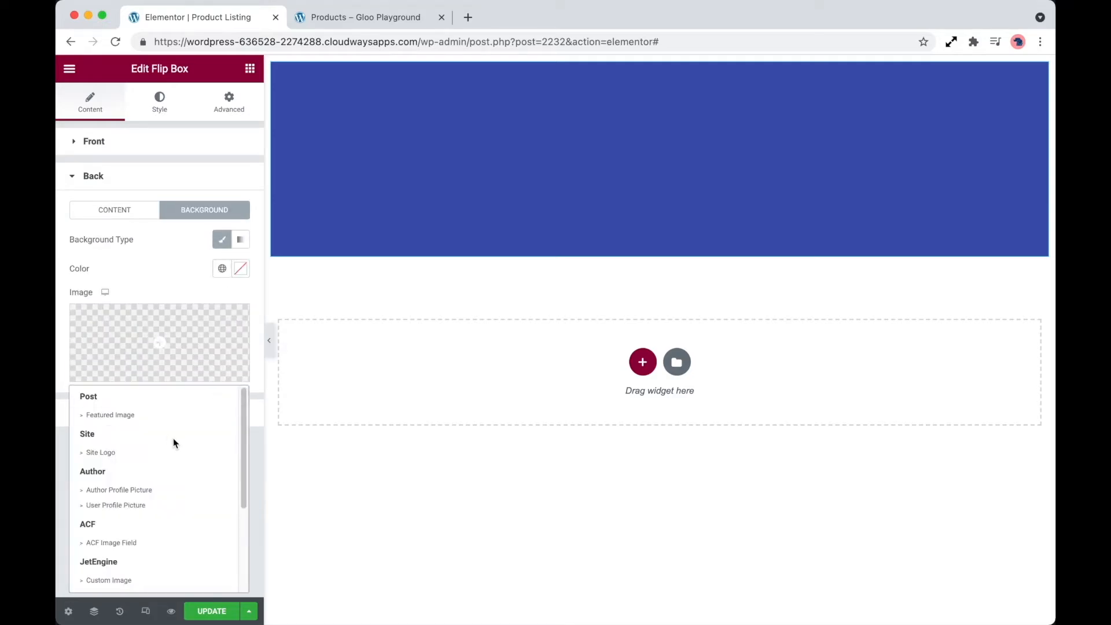
pyautogui.scroll(-3, 172, 438)
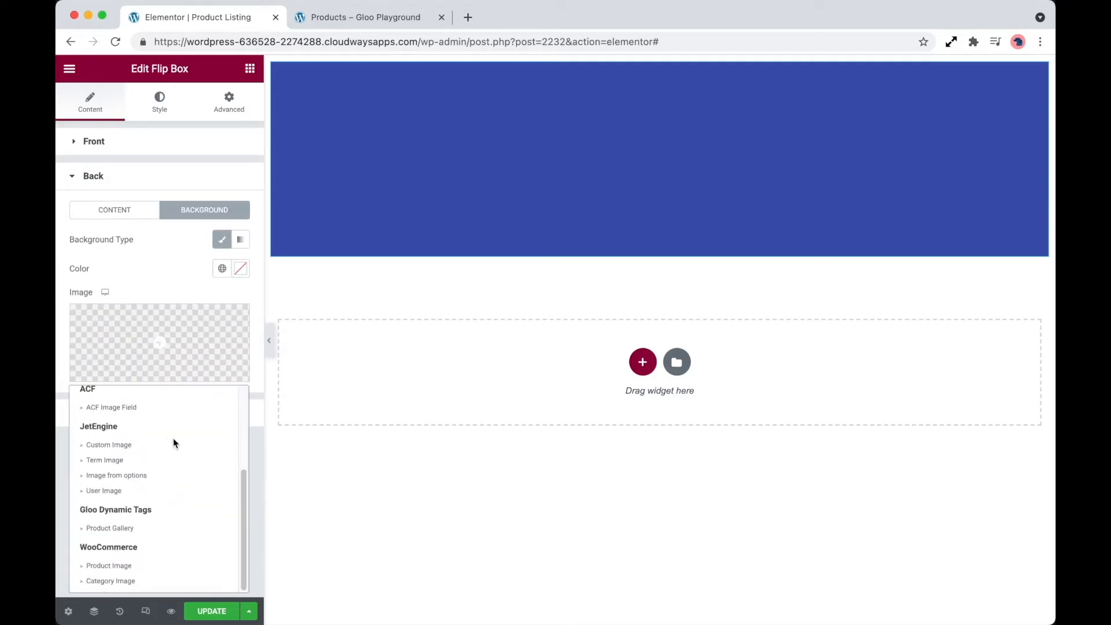
pyautogui.click(149, 529)
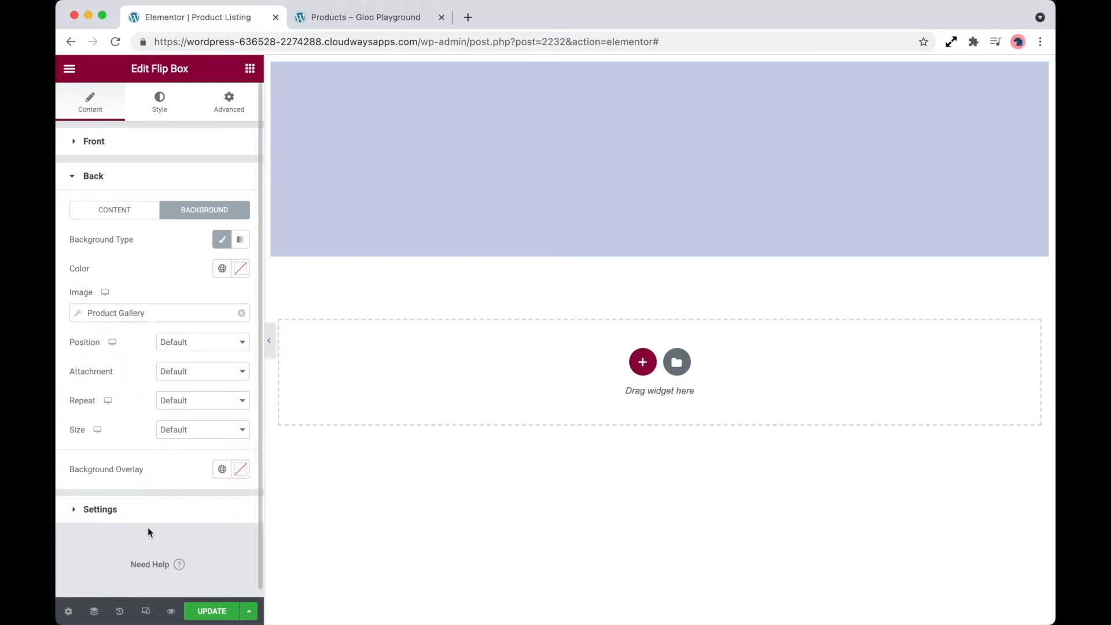
# - Try array indexes 0 and 1 for the back side's Product Gallery image, and set the index to 2
pyautogui.click(199, 319)
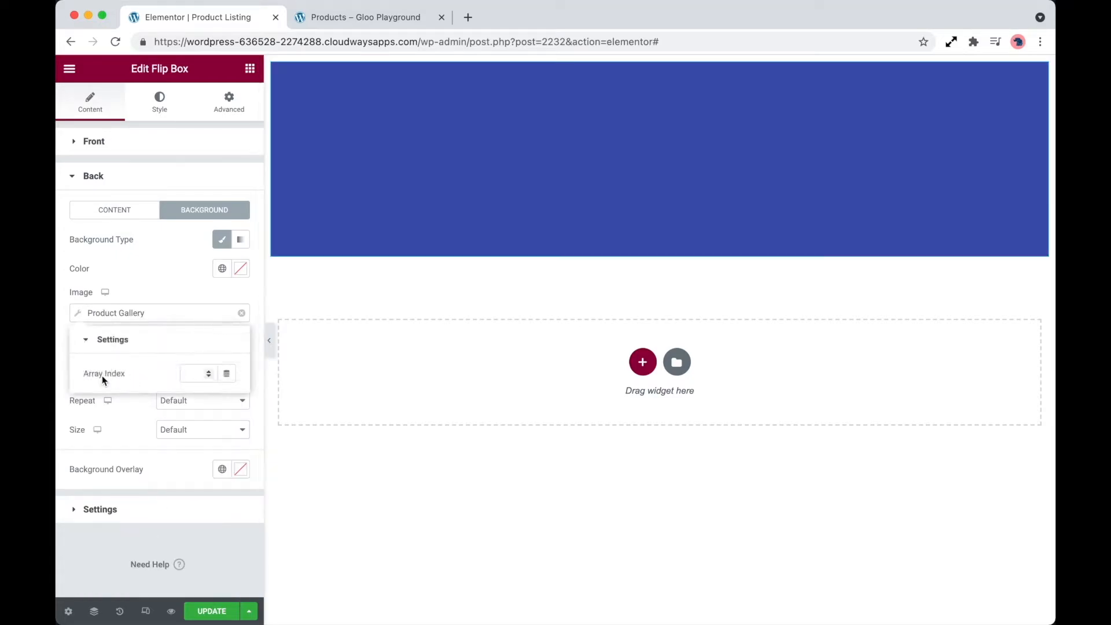
pyautogui.click(187, 375)
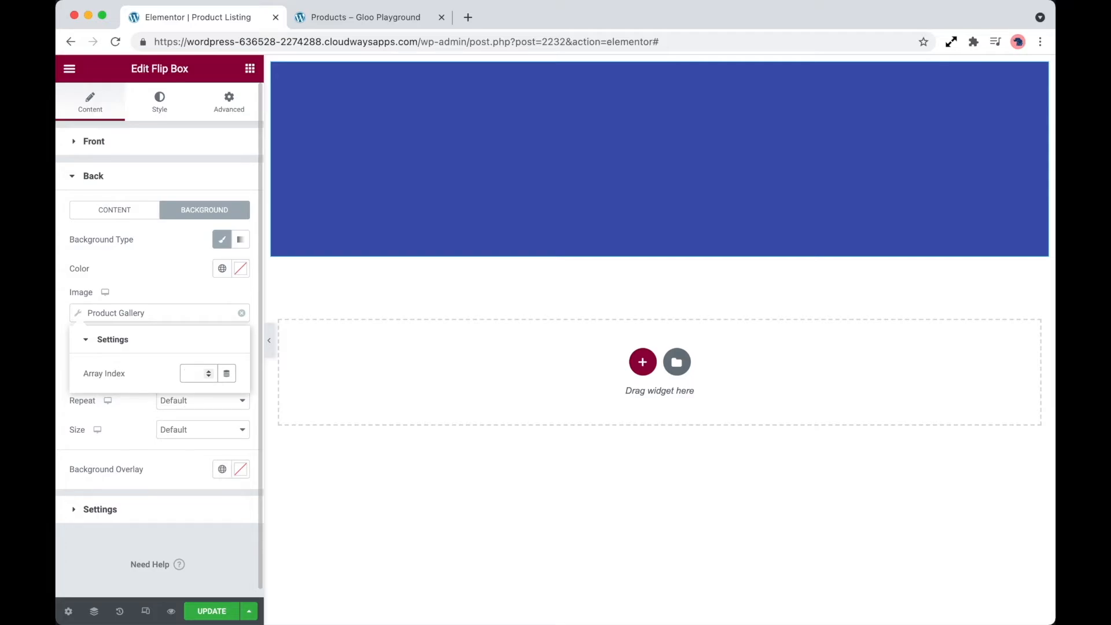
pyautogui.write('0')
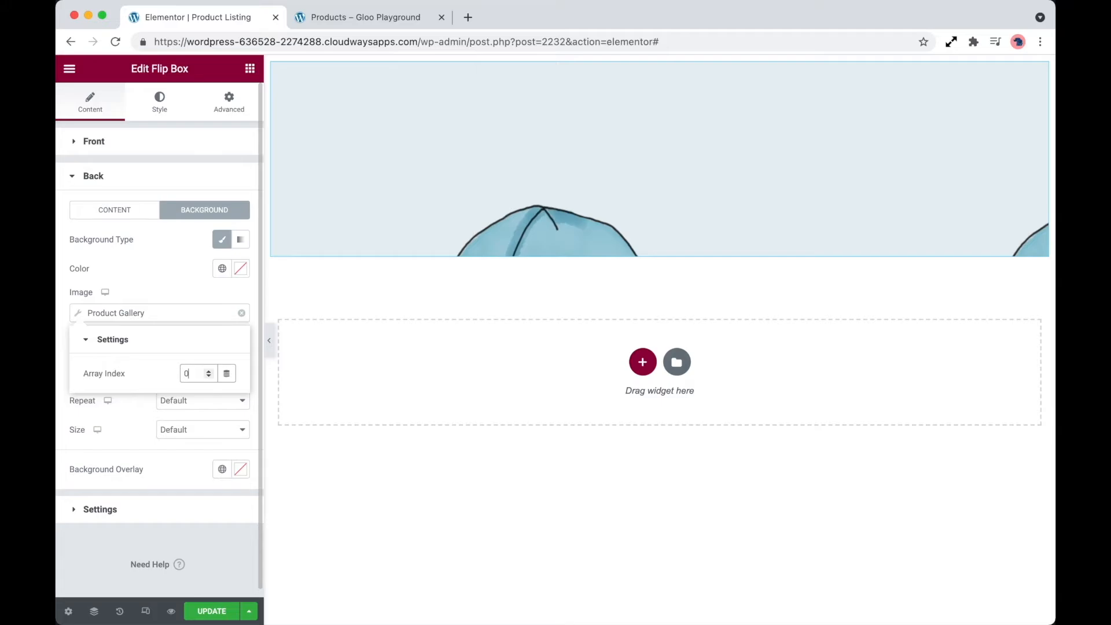
pyautogui.press('BackSpace')
pyautogui.write('1')
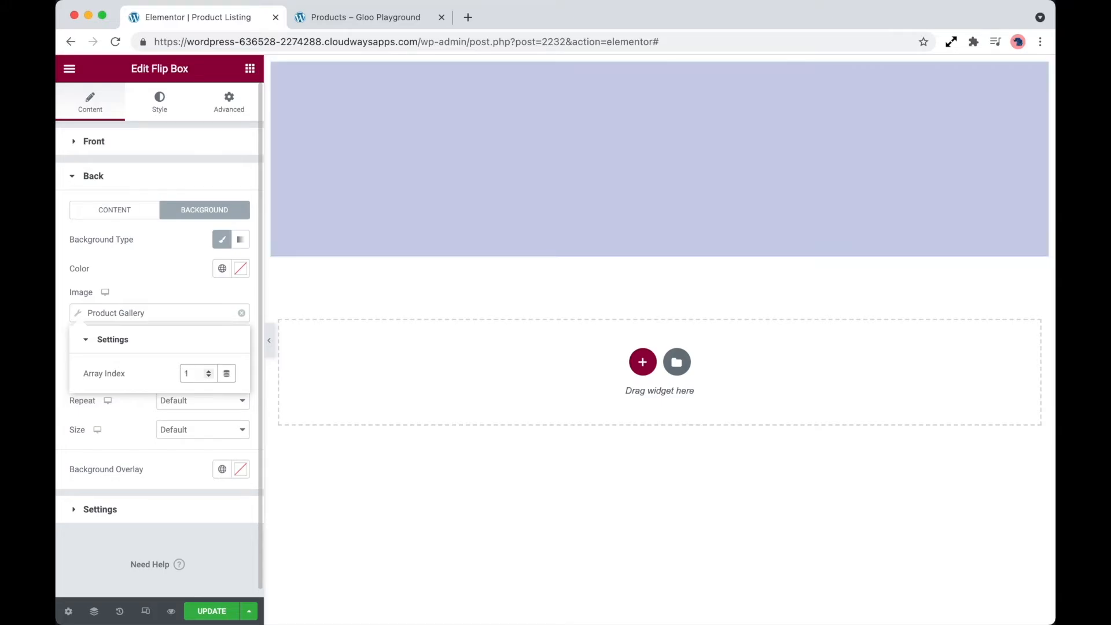
pyautogui.press('BackSpace')
pyautogui.write('2')
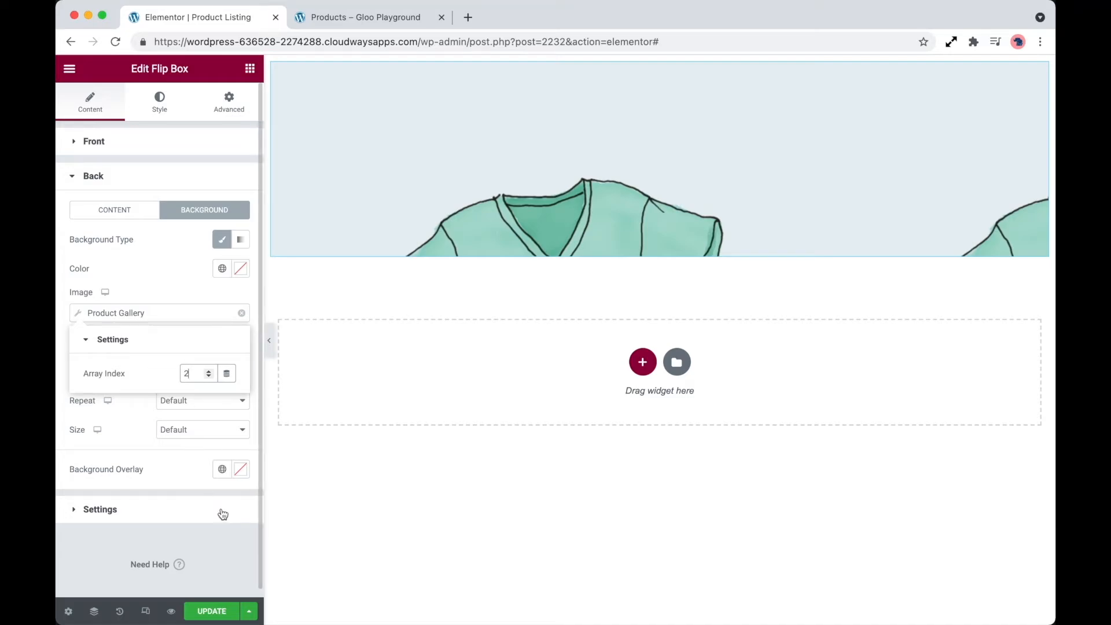
# - Set the back background image to Center Center position, No-repeat and Cover size
pyautogui.click(230, 541)
pyautogui.click(208, 345)
pyautogui.click(191, 356)
pyautogui.click(203, 400)
pyautogui.click(185, 414)
pyautogui.click(202, 429)
pyautogui.click(218, 463)
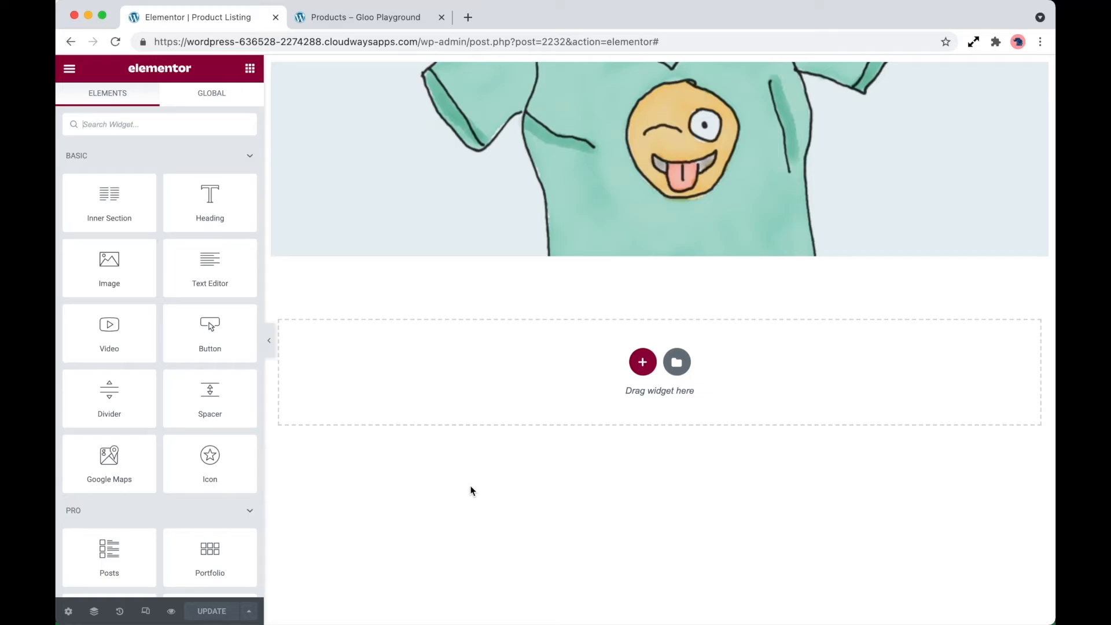
# - Add an Image widget below the flip box and use the post's Featured Image as its dynamic source
pyautogui.moveTo(124, 280); pyautogui.dragTo(529, 256)
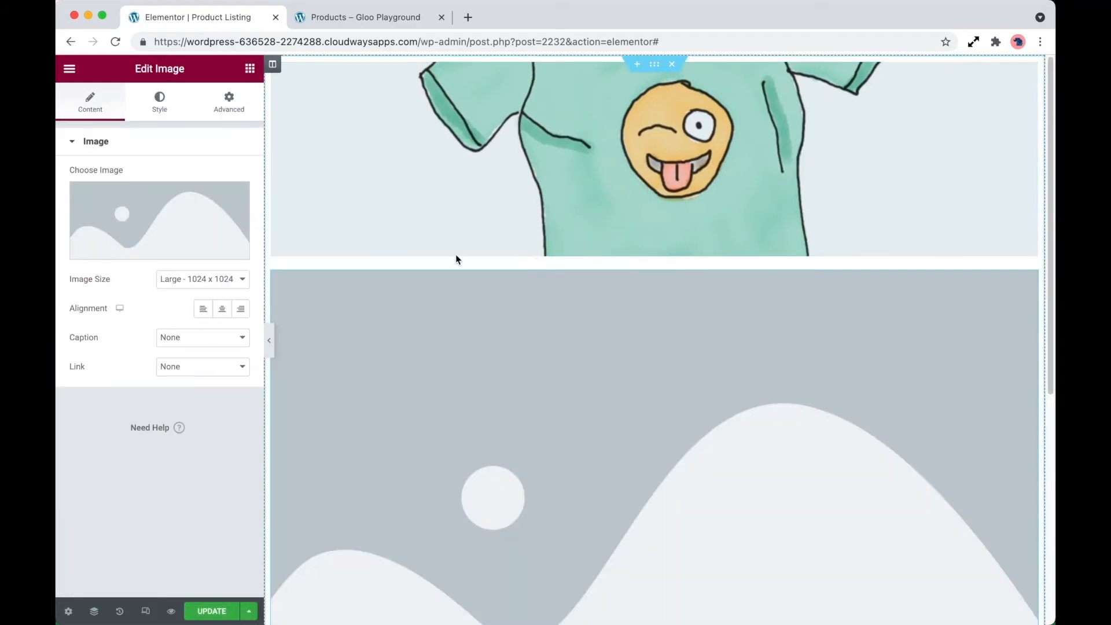
pyautogui.click(240, 249)
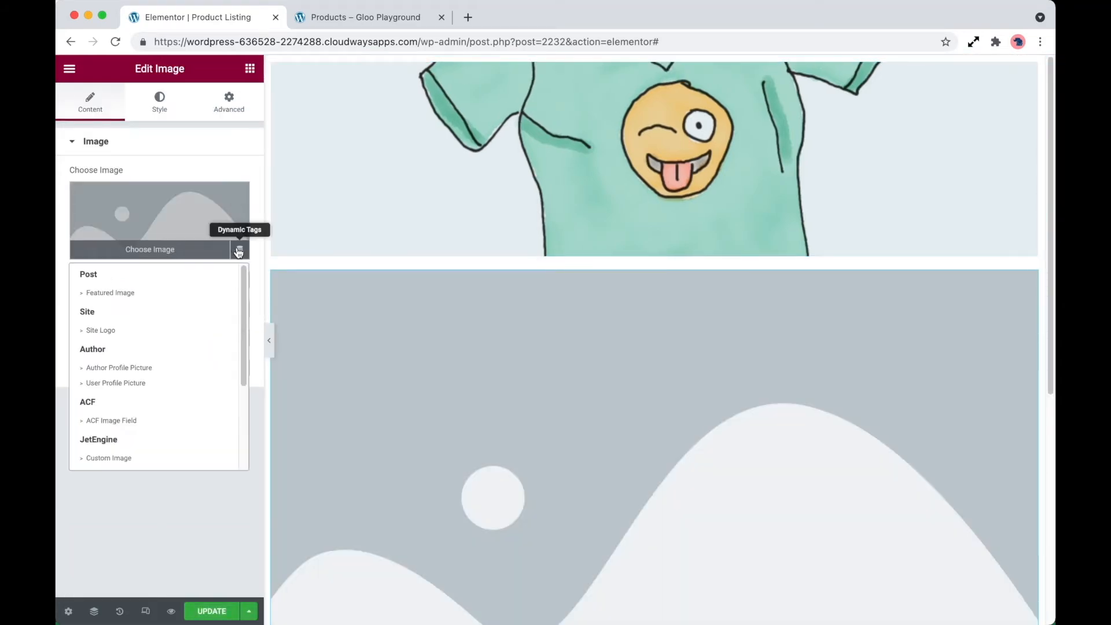
pyautogui.click(161, 295)
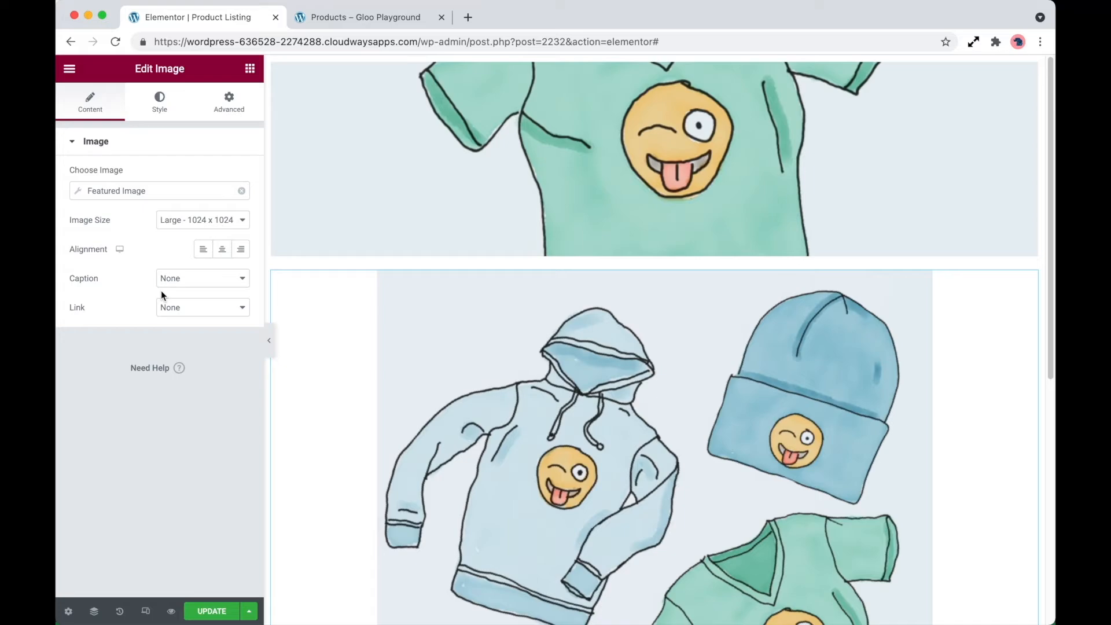
# - Enable Dynamic Visibility on the image widget with the condition type "Hide element if condition met"
pyautogui.click(234, 114)
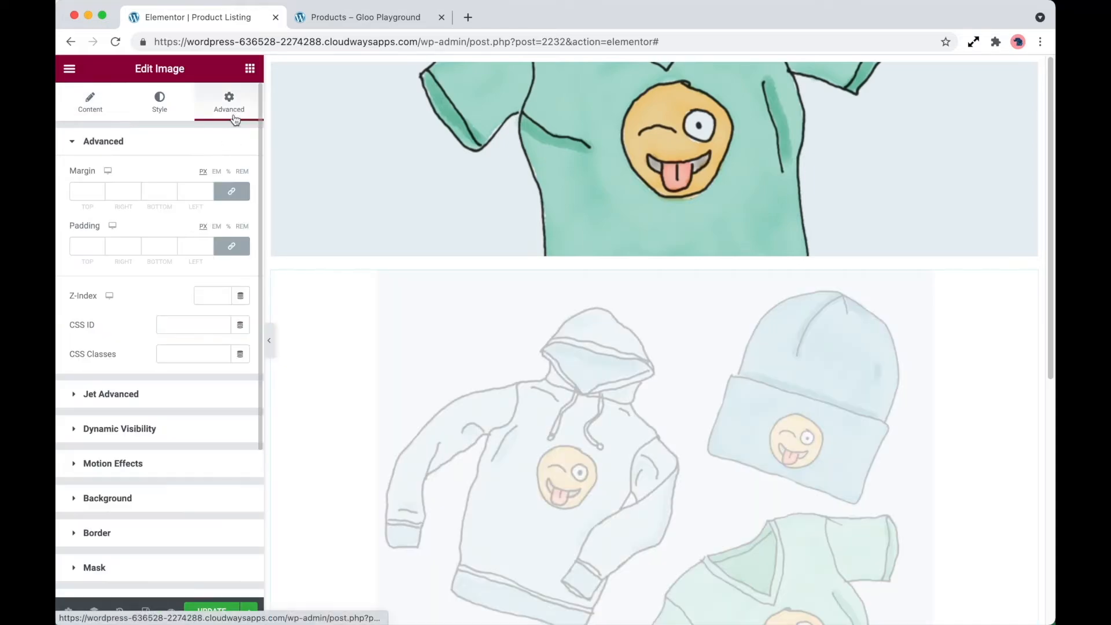
pyautogui.click(177, 437)
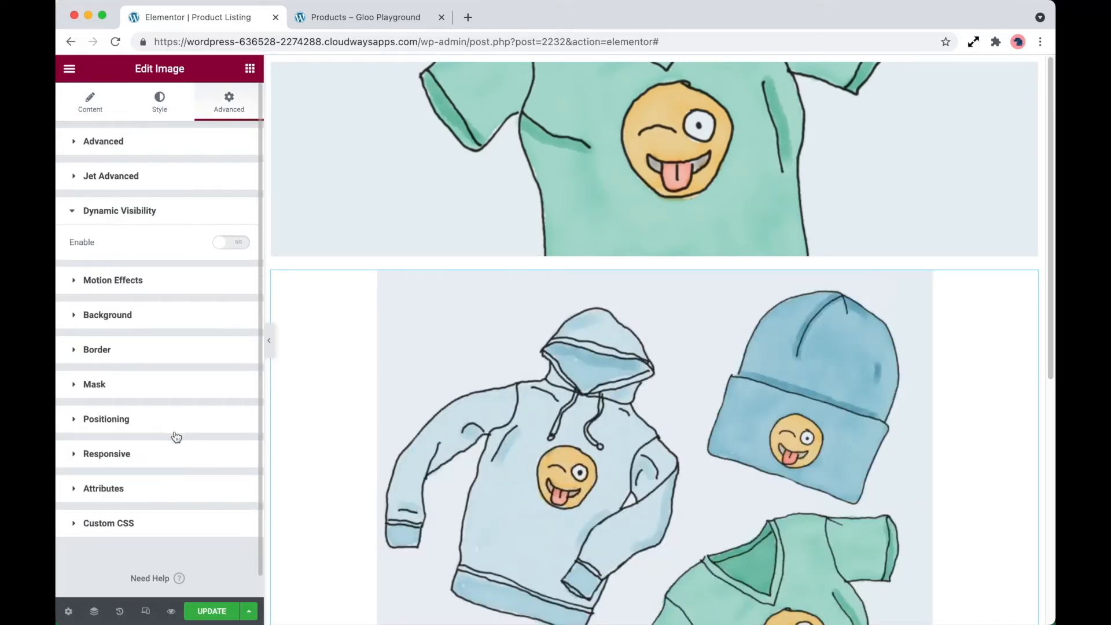
pyautogui.scroll(-3, 337, 412)
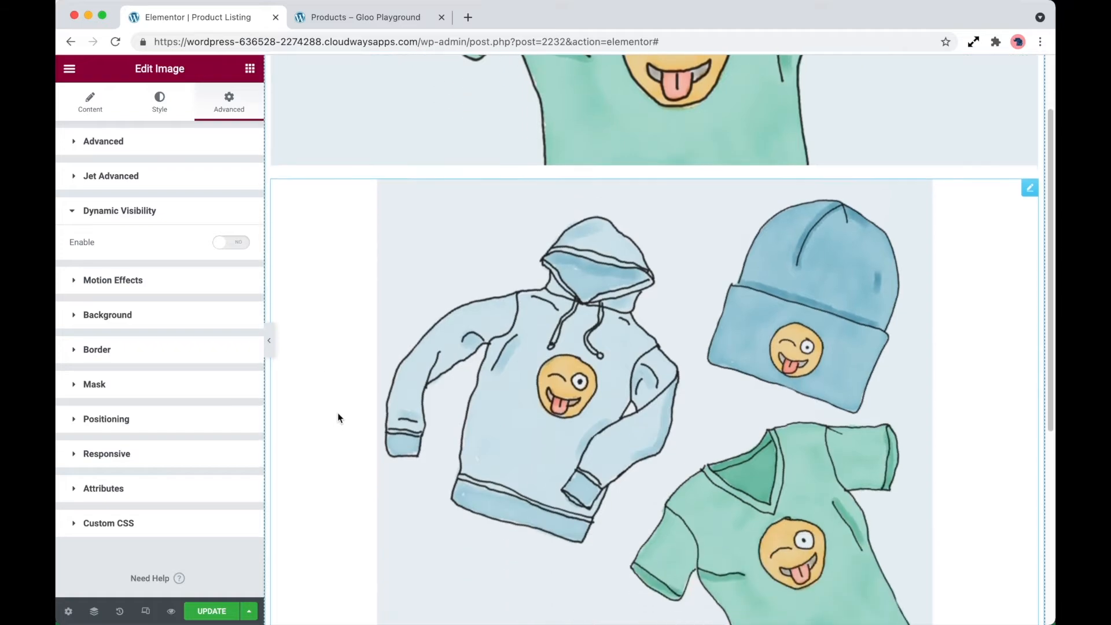
pyautogui.scroll(-1, 338, 417)
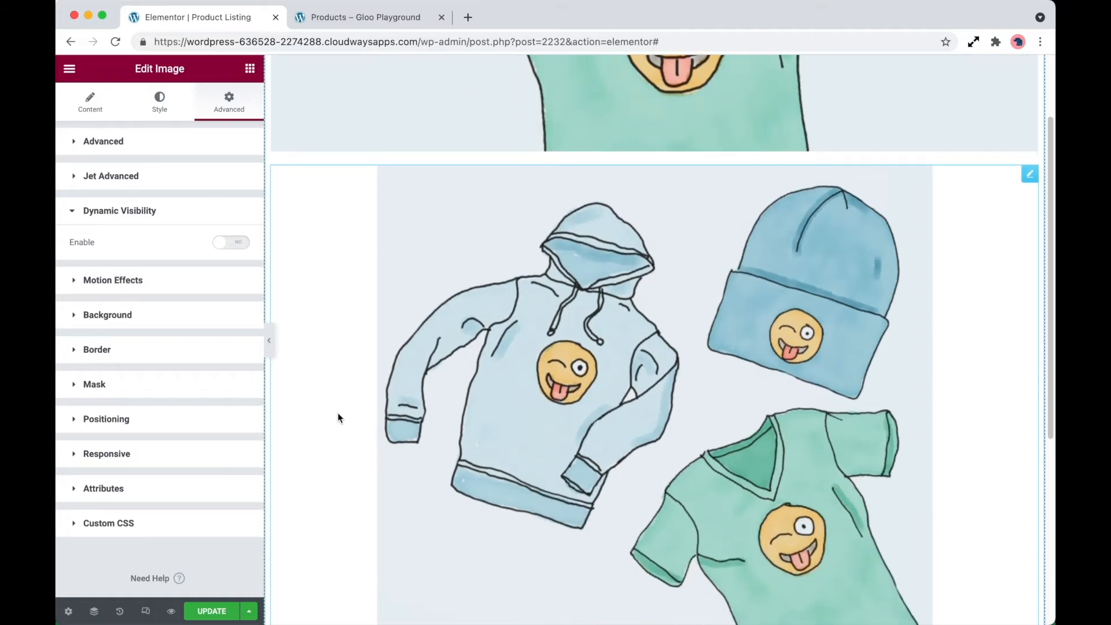
pyautogui.click(229, 244)
pyautogui.click(201, 288)
pyautogui.click(199, 297)
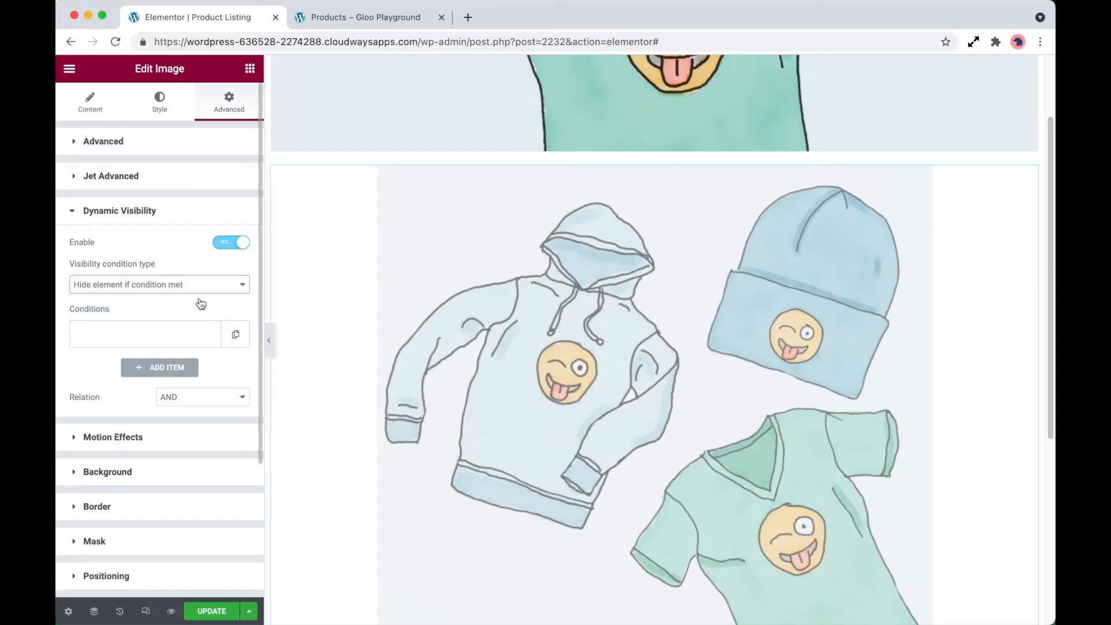
# - Add an Exists condition to the image widget's visibility, using the Product Gallery dynamic tag as its field
pyautogui.click(198, 335)
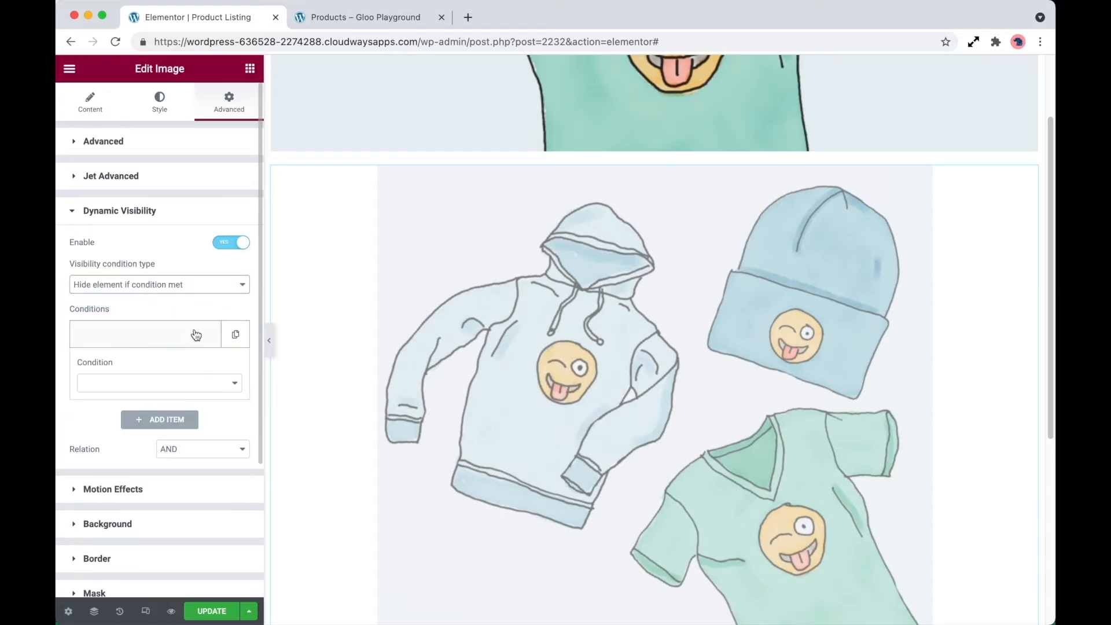
pyautogui.click(203, 383)
pyautogui.click(166, 499)
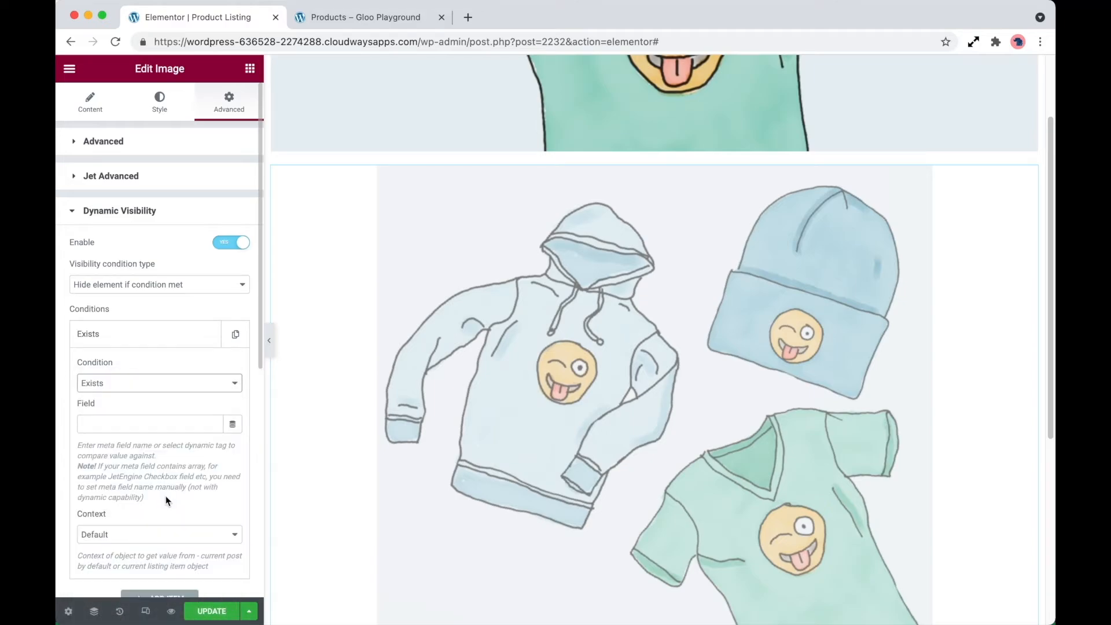
pyautogui.scroll(-2, 167, 500)
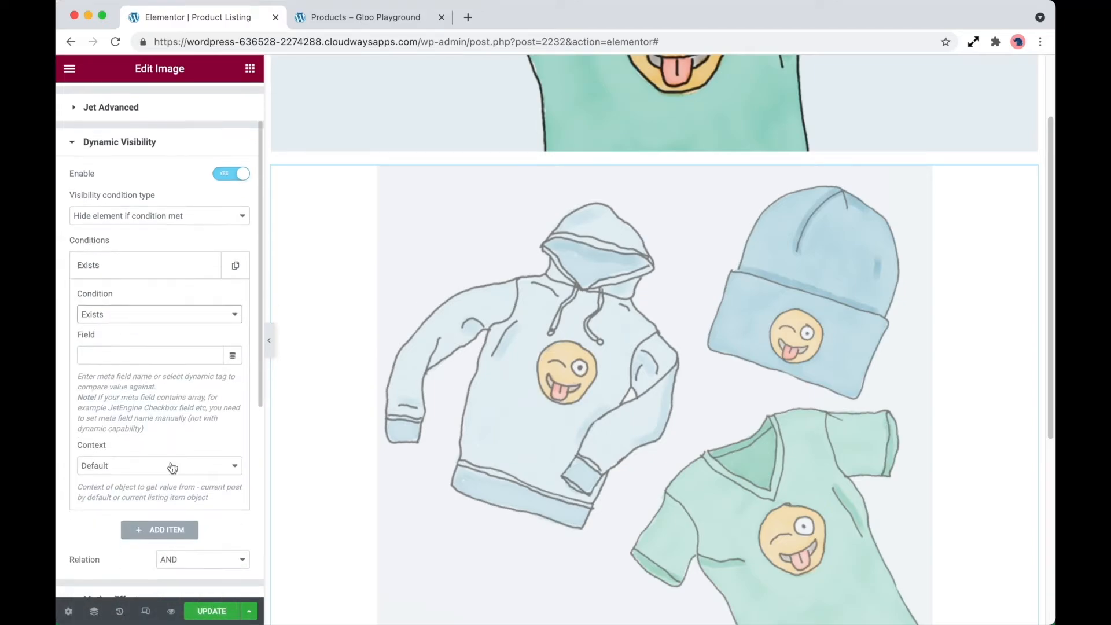
pyautogui.click(233, 356)
pyautogui.scroll(-3, 166, 506)
pyautogui.scroll(3, 167, 505)
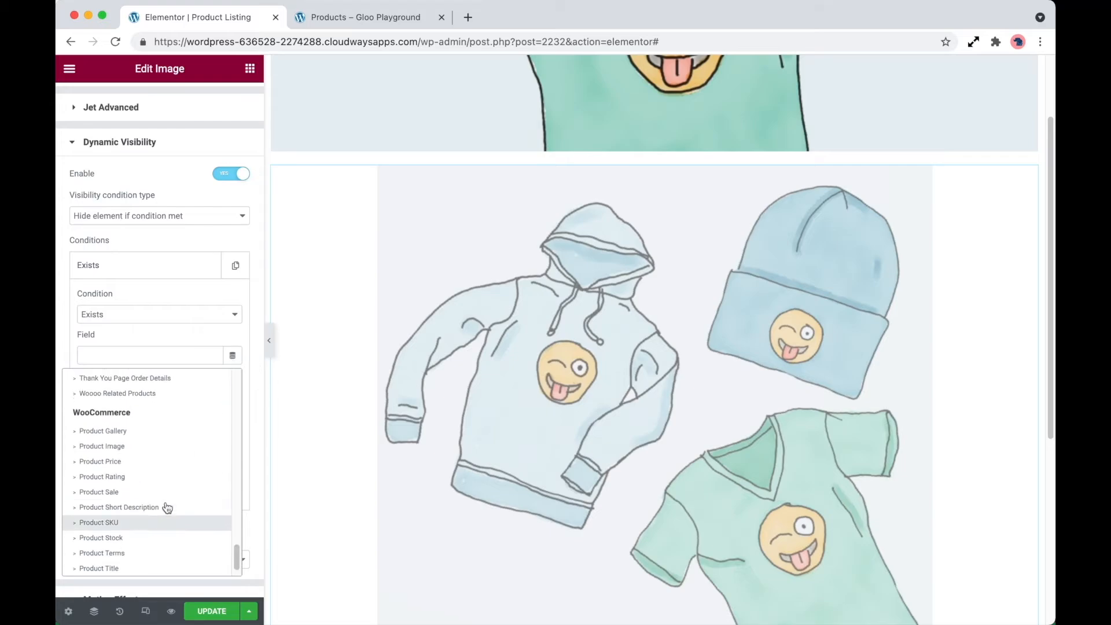
pyautogui.click(151, 405)
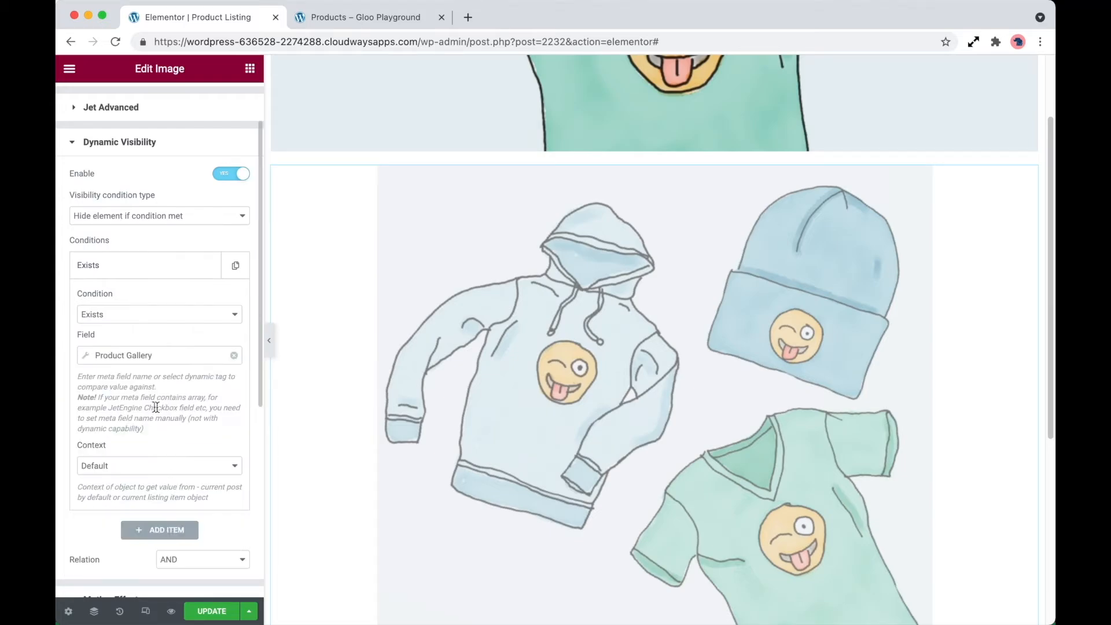
# - Configure the condition's Product Gallery tag with output format Delimeter, return value ID and a comma as delimiter
pyautogui.click(199, 358)
pyautogui.click(191, 417)
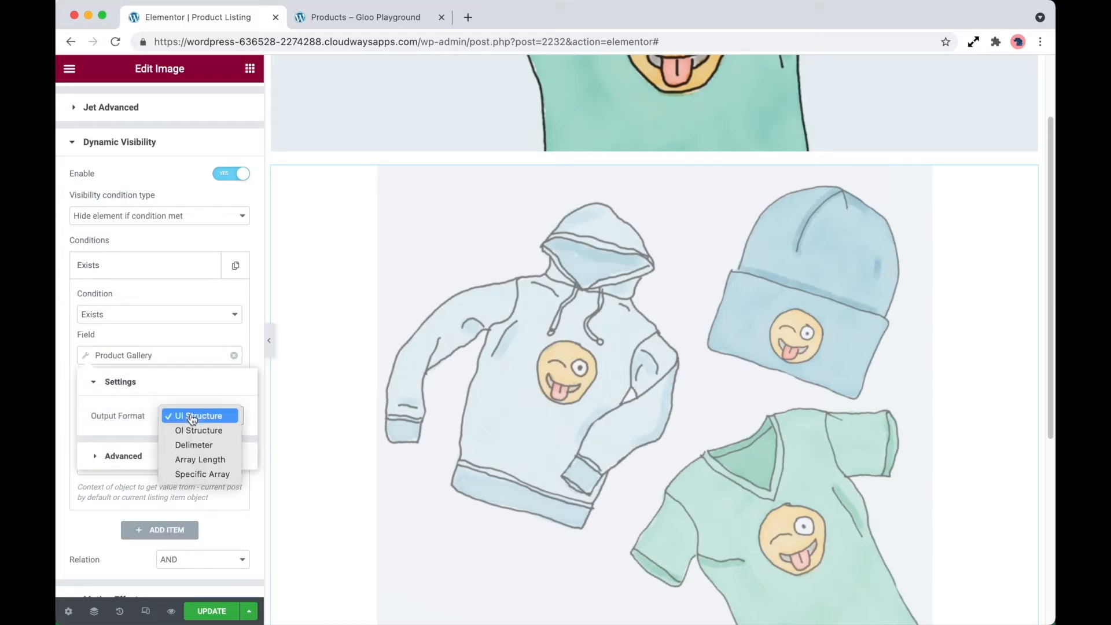
pyautogui.click(199, 446)
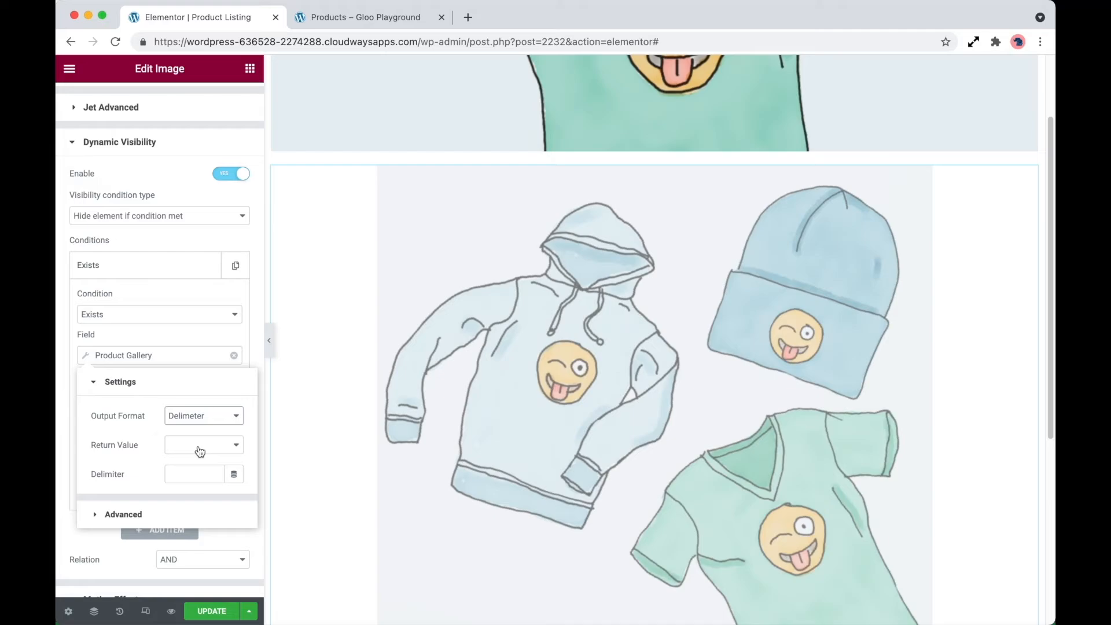
pyautogui.click(199, 446)
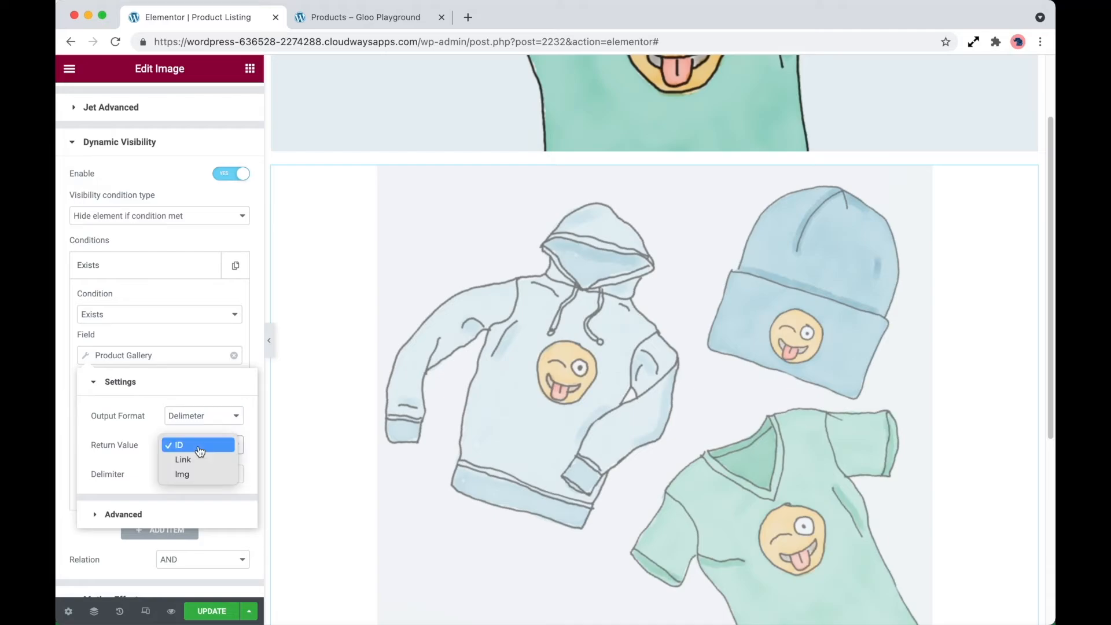
pyautogui.click(200, 451)
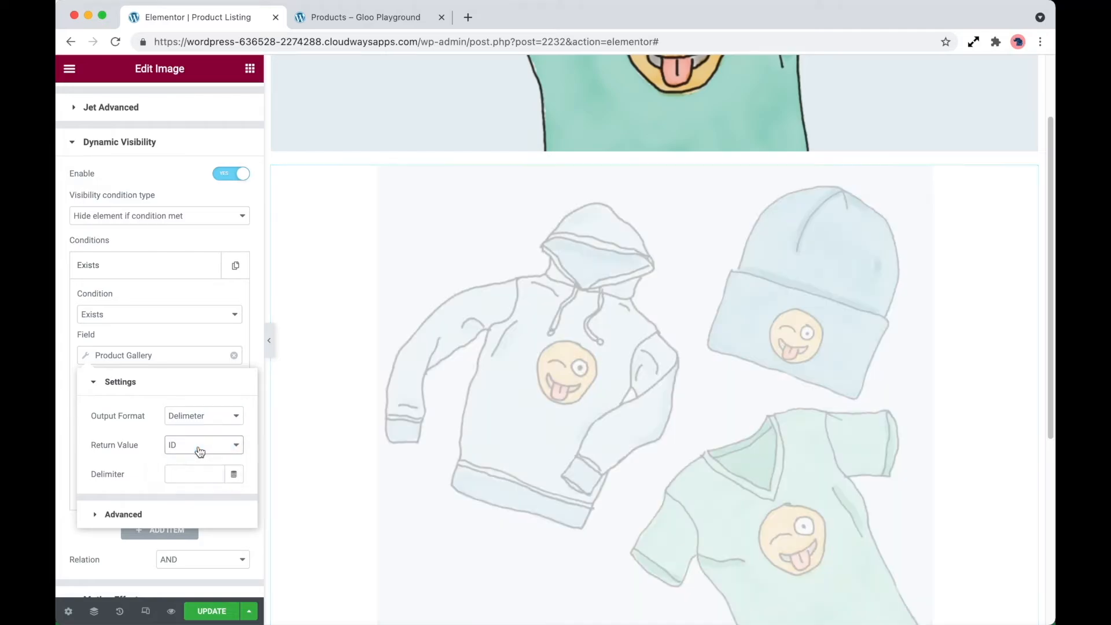
pyautogui.click(195, 475)
pyautogui.write(',')
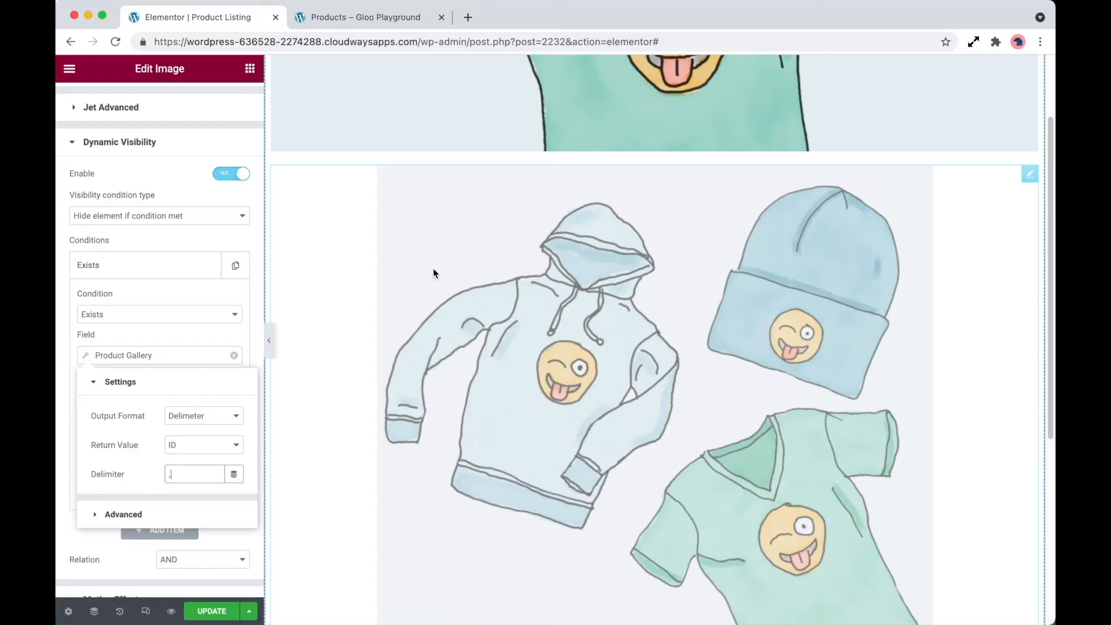
# - Enable Dynamic Visibility on the flip box above the image widget
pyautogui.scroll(4, 451, 267)
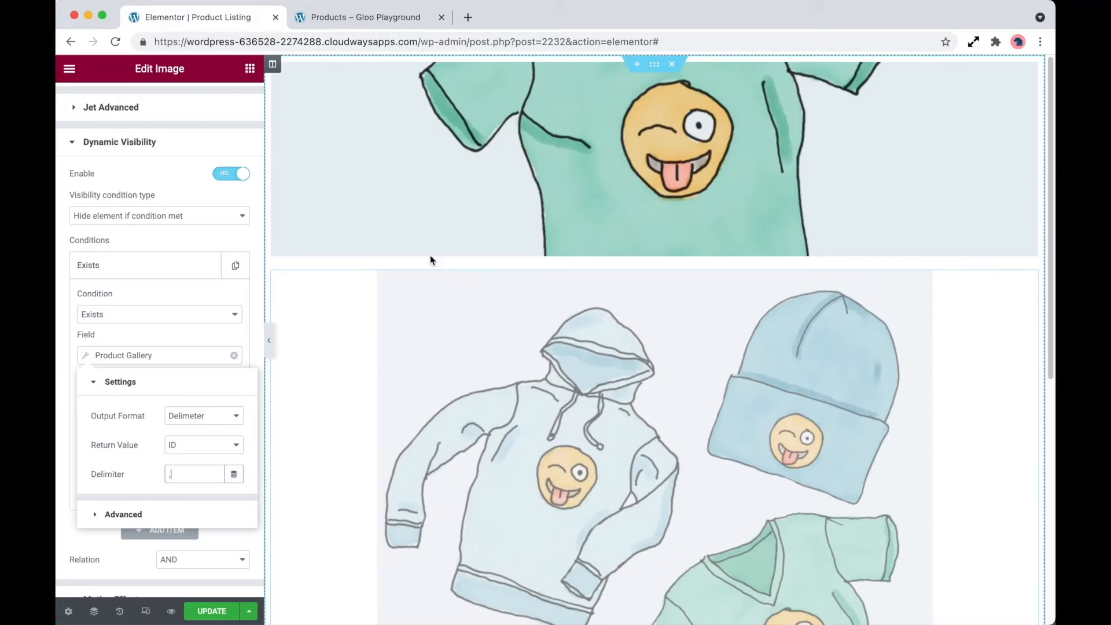
pyautogui.click(426, 228)
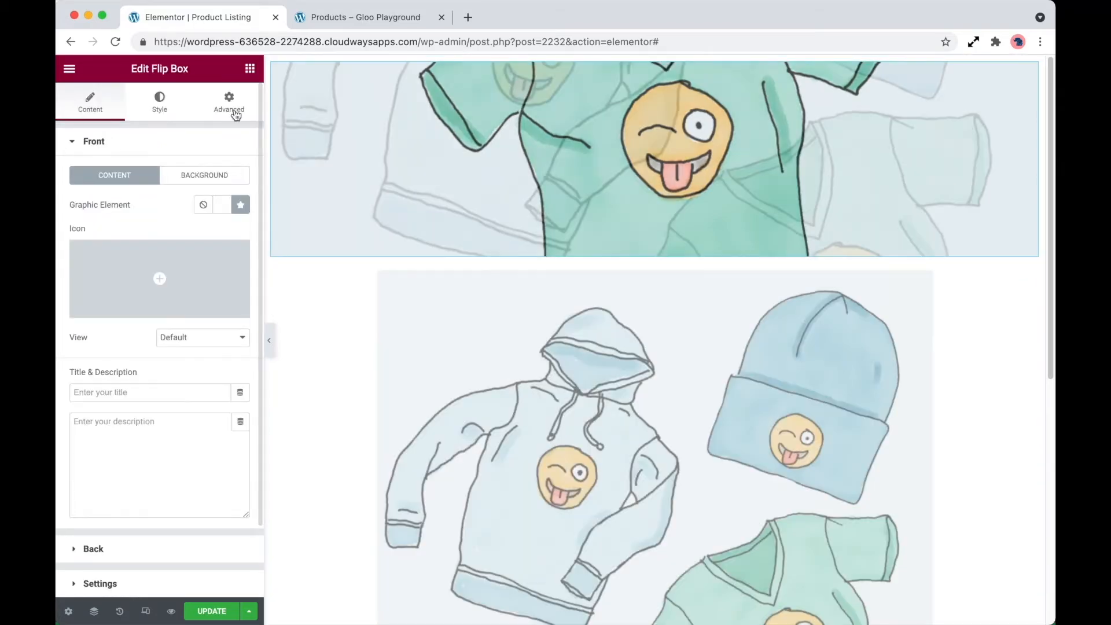
pyautogui.click(234, 109)
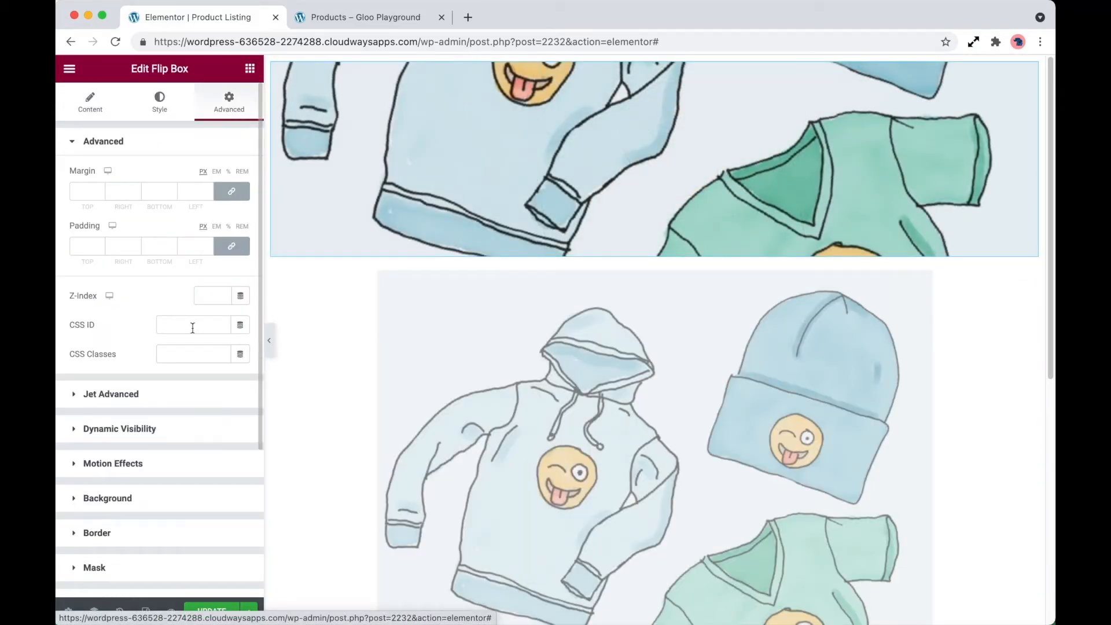
pyautogui.click(183, 435)
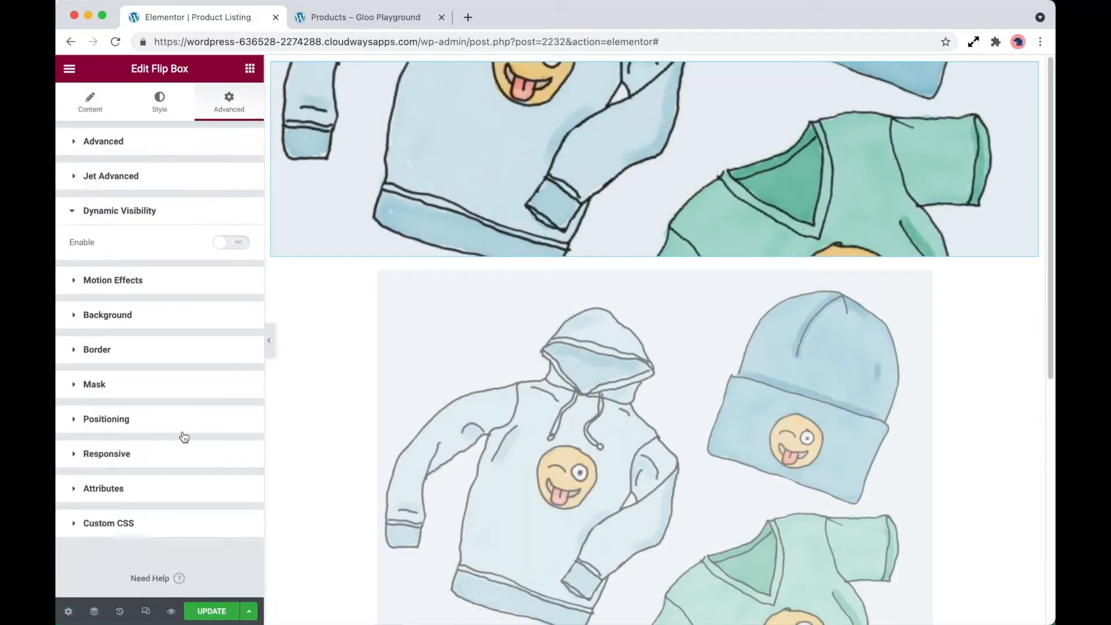
pyautogui.click(231, 243)
# - Give the flip box's visibility an Exists condition with the Product Gallery dynamic tag as its field
pyautogui.click(202, 342)
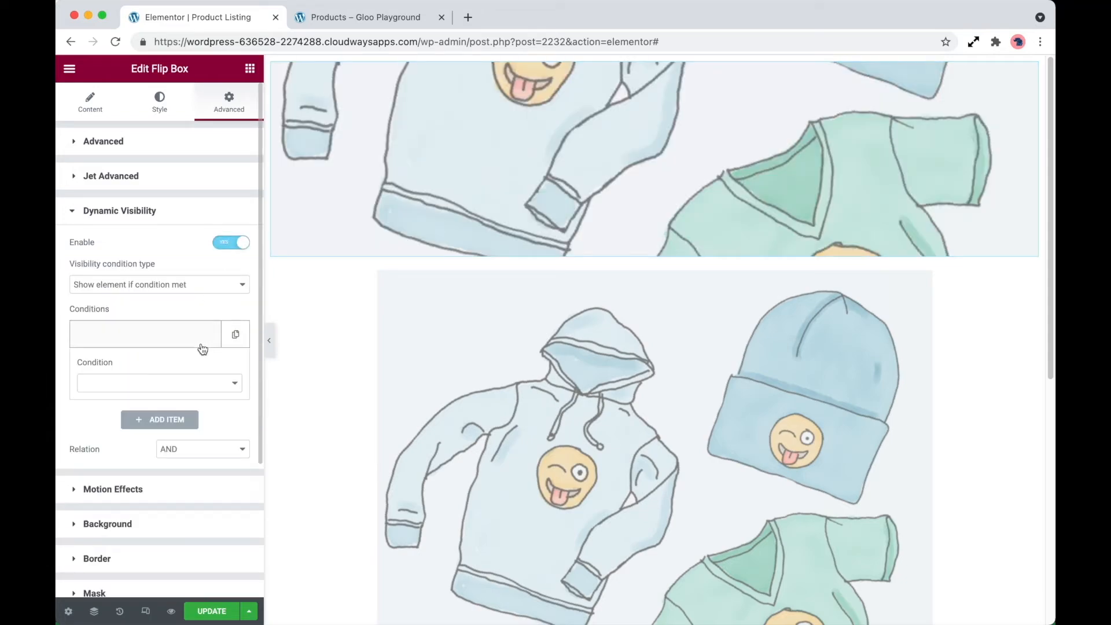
pyautogui.click(195, 386)
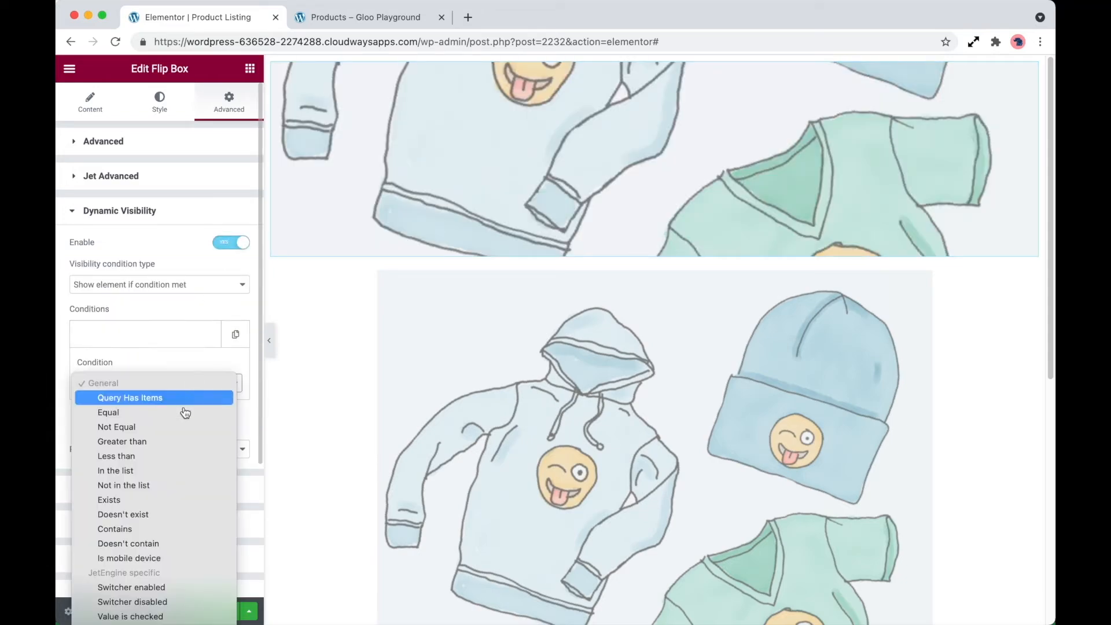
pyautogui.click(176, 499)
pyautogui.click(232, 424)
pyautogui.scroll(-3, 191, 354)
pyautogui.scroll(-10, 191, 354)
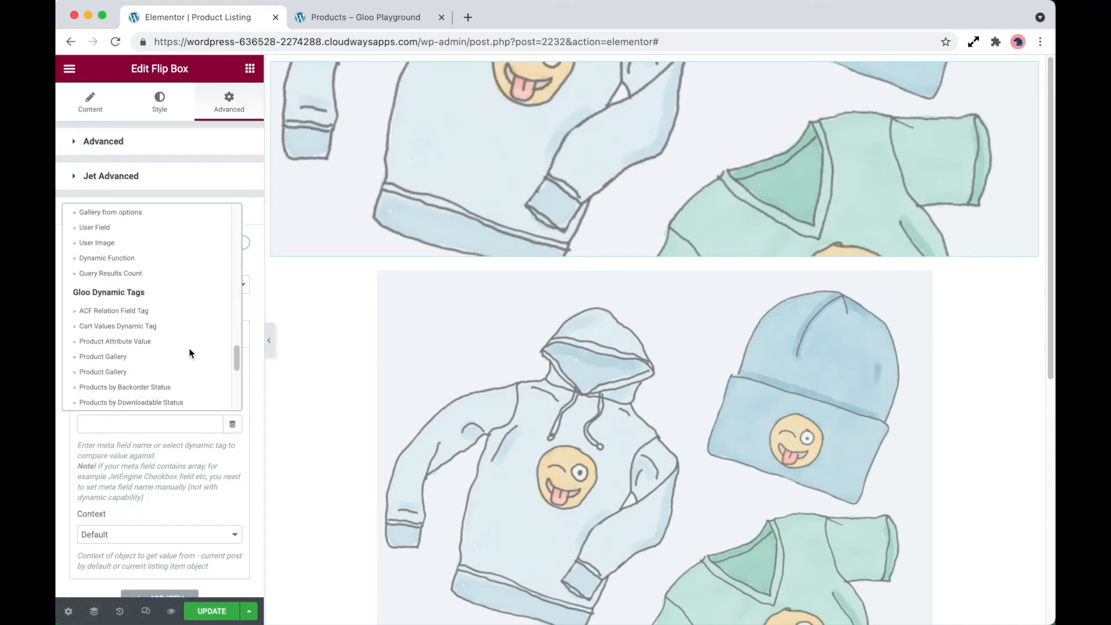
pyautogui.click(163, 290)
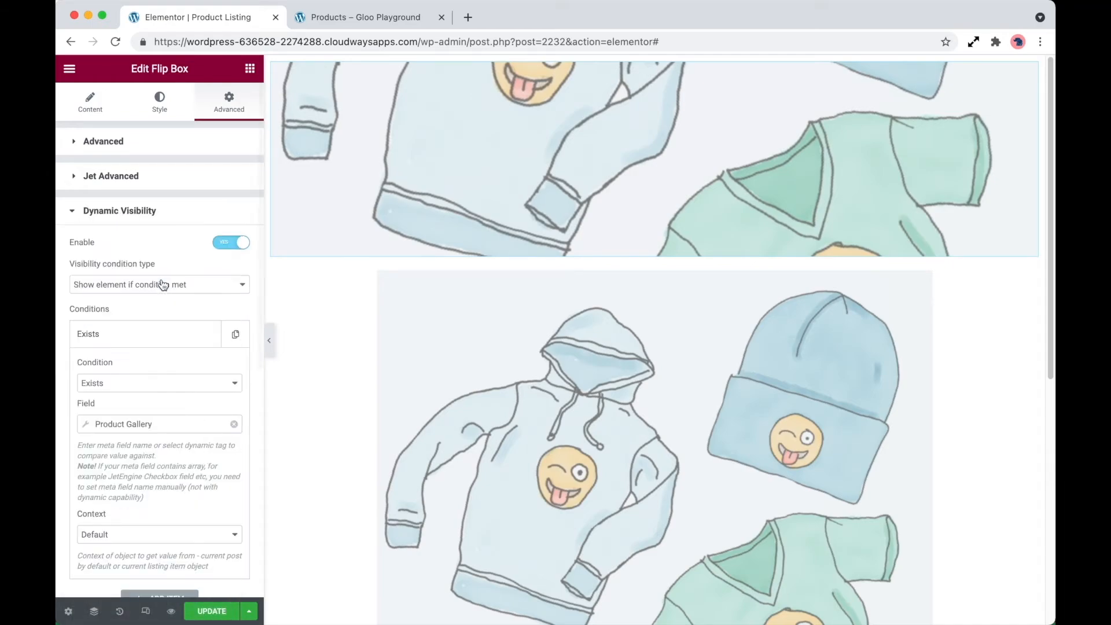
# - Set the flip box condition's Product Gallery tag to output format Delimeter with return value ID and a delimiter, and update the template
pyautogui.click(172, 424)
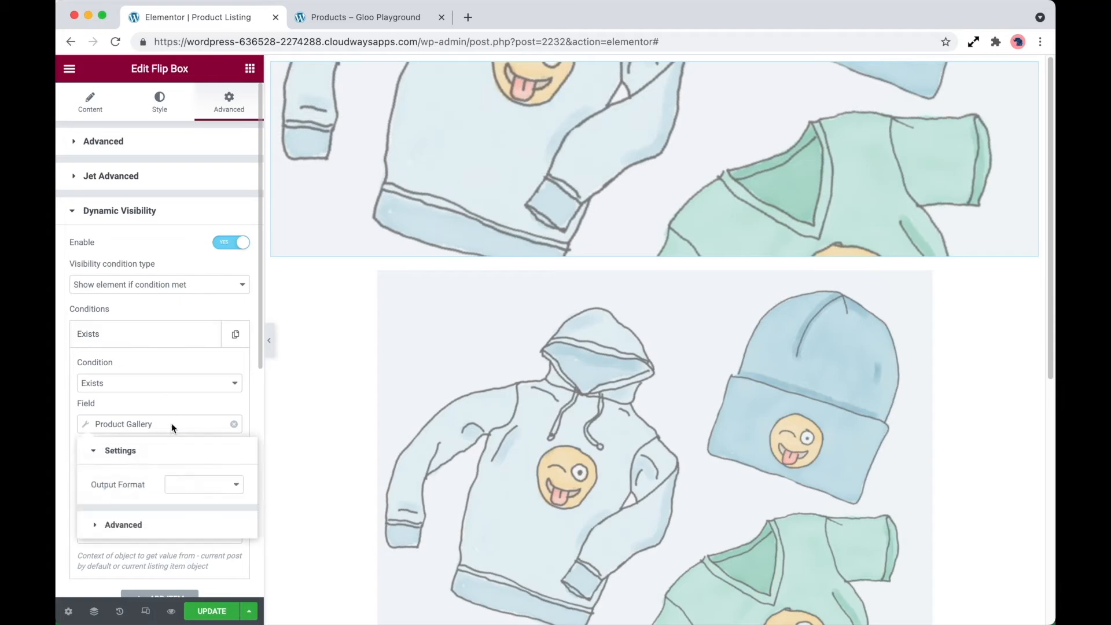
pyautogui.click(194, 488)
pyautogui.click(204, 518)
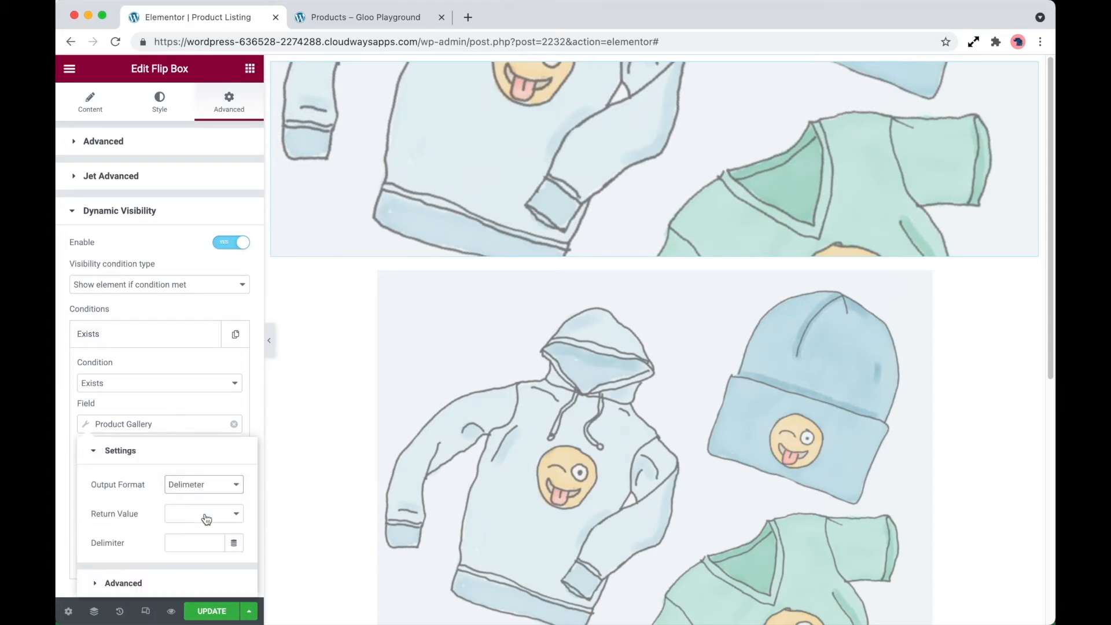
pyautogui.click(200, 515)
pyautogui.click(200, 514)
pyautogui.click(190, 541)
pyautogui.click(218, 615)
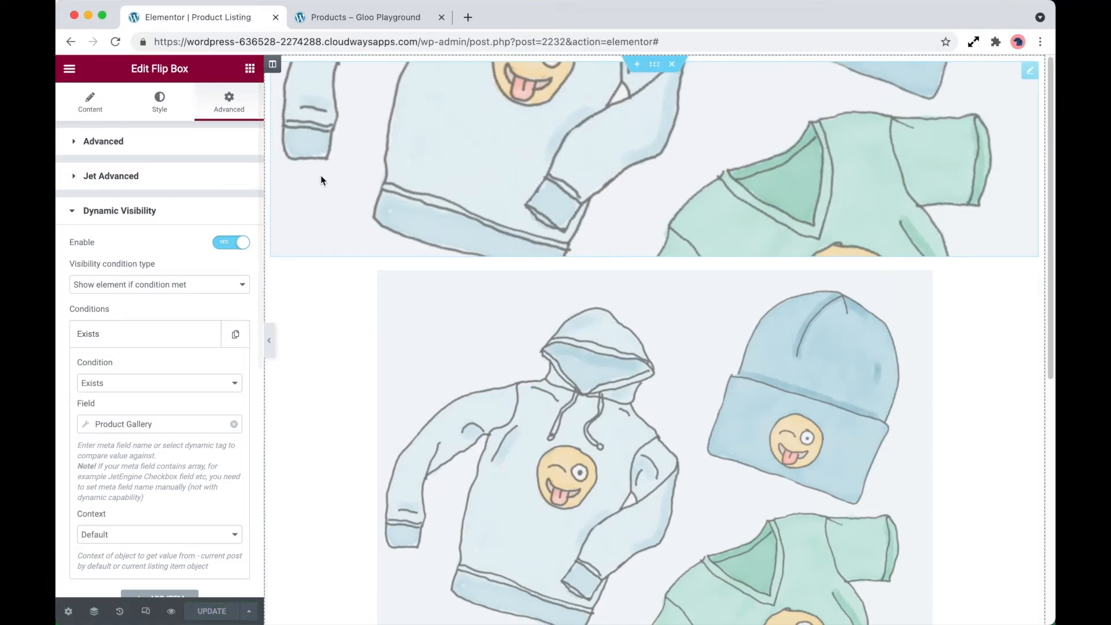
# - Check the product images and their fade effect across the product grid on the shop page
pyautogui.click(358, 18)
pyautogui.scroll(-2, 375, 373)
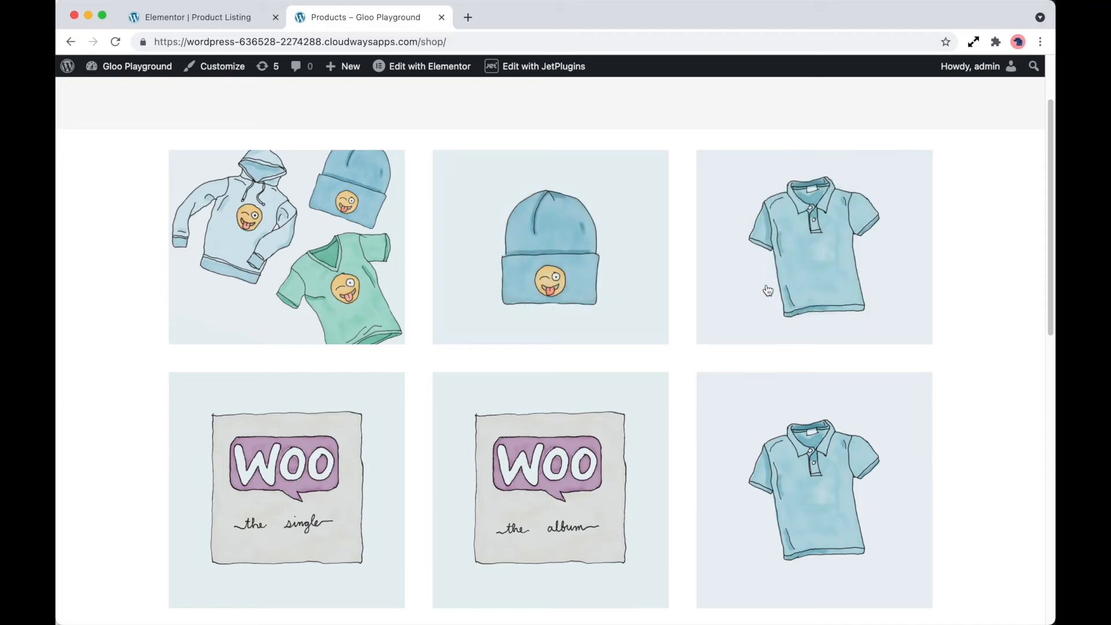
pyautogui.scroll(-1, 766, 289)
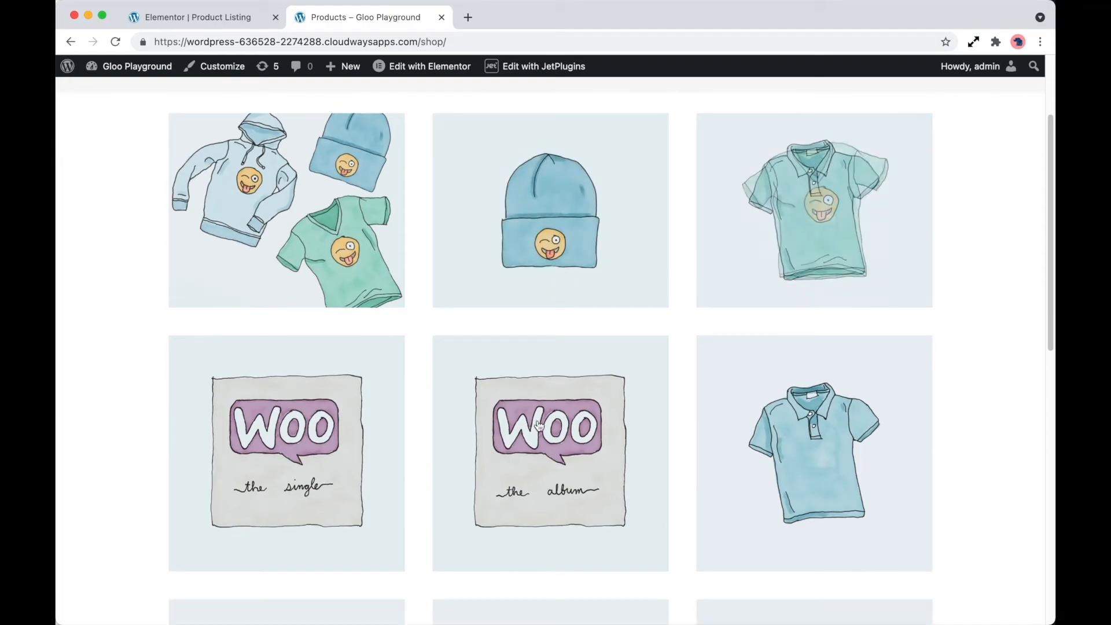
pyautogui.scroll(-3, 249, 385)
pyautogui.scroll(-2, 317, 498)
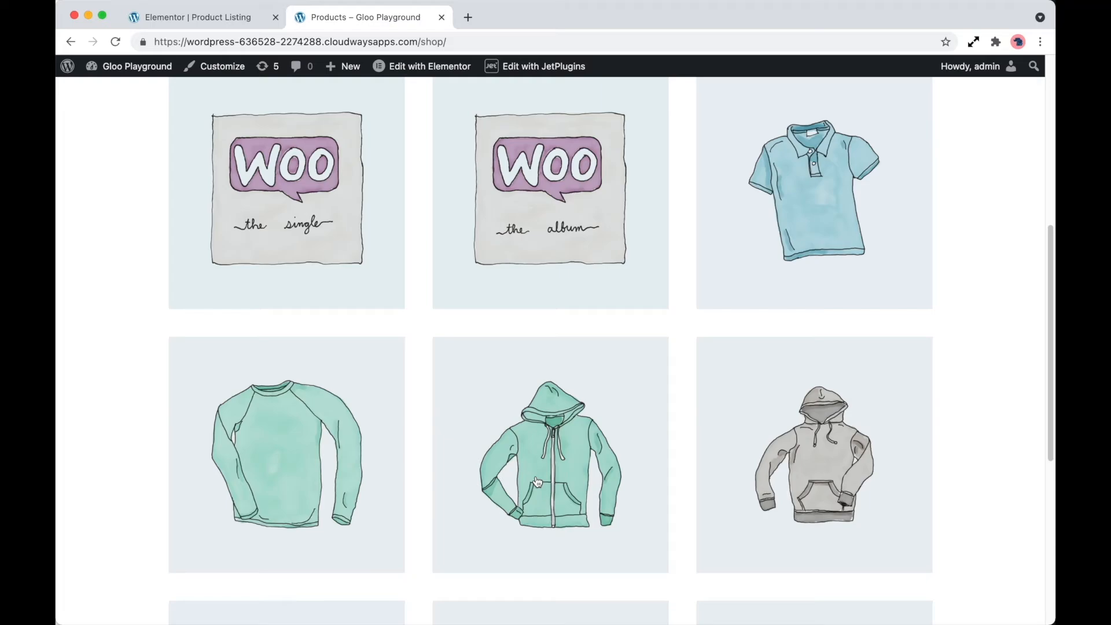
pyautogui.scroll(-5, 538, 482)
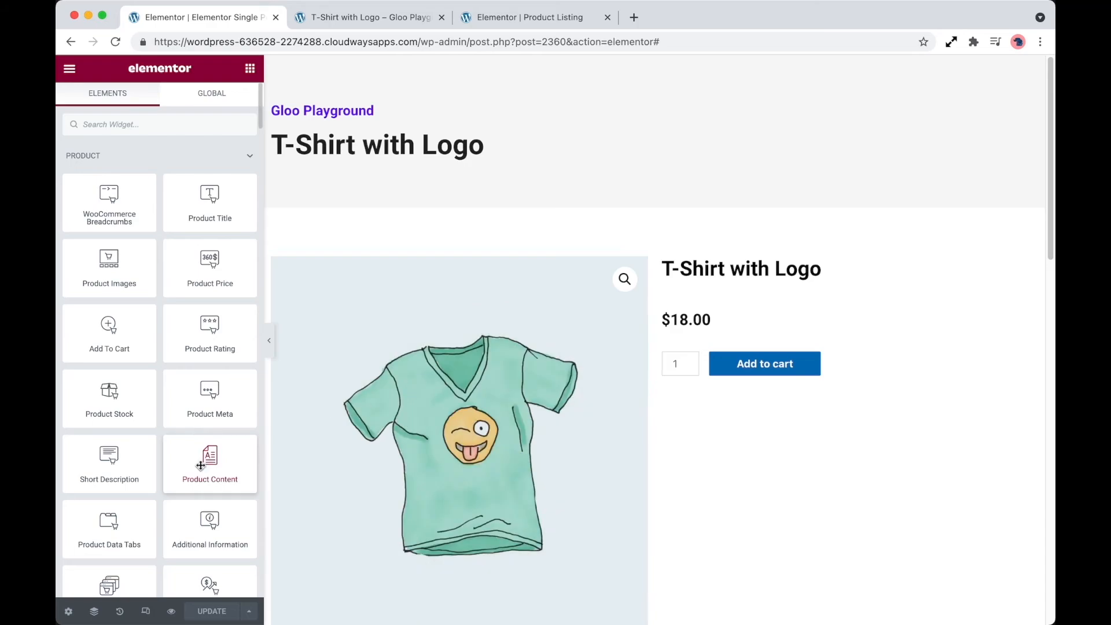
# - Add a Heading widget below Add to cart in the single product template and use Product Attribute Value as its dynamic title
pyautogui.scroll(-5, 202, 463)
pyautogui.scroll(-6, 201, 463)
pyautogui.moveTo(210, 412); pyautogui.dragTo(776, 374)
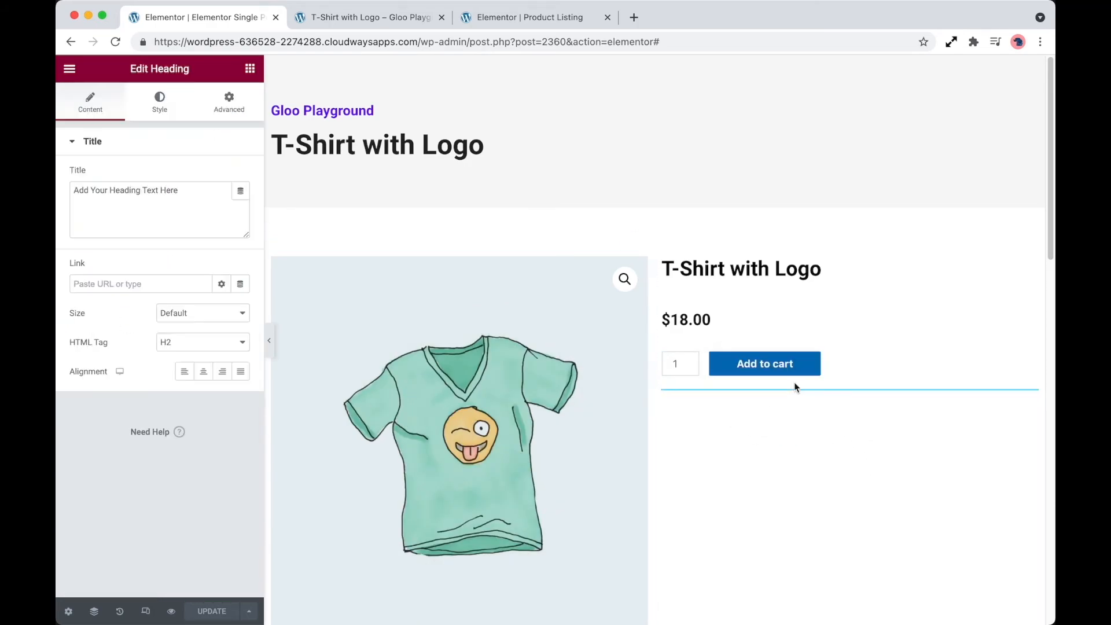
pyautogui.click(240, 191)
pyautogui.scroll(-15, 179, 315)
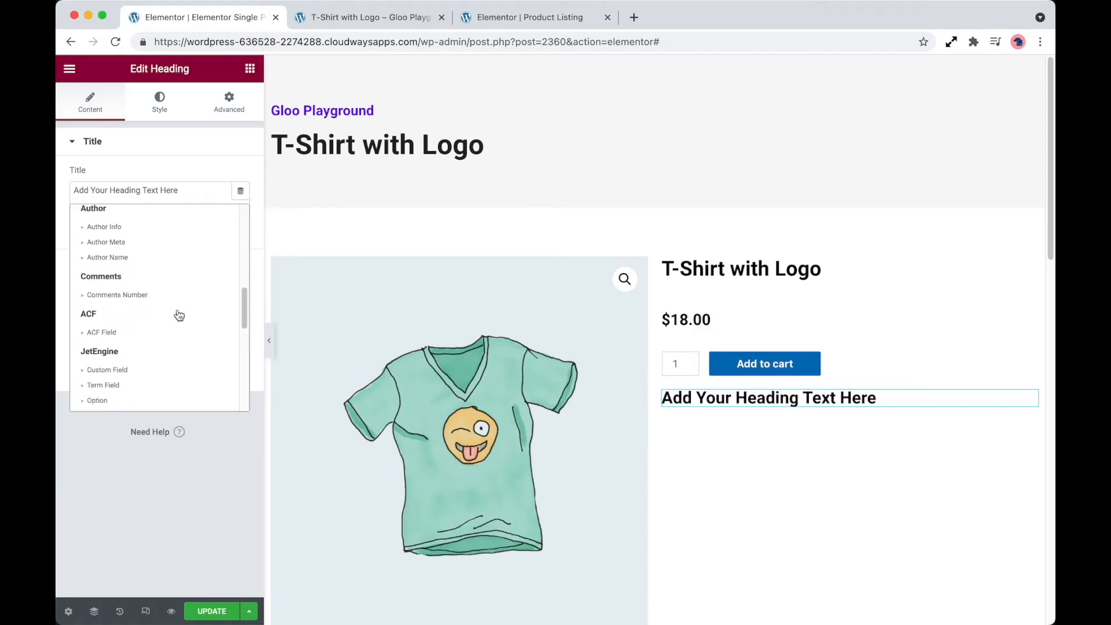
pyautogui.scroll(3, 179, 315)
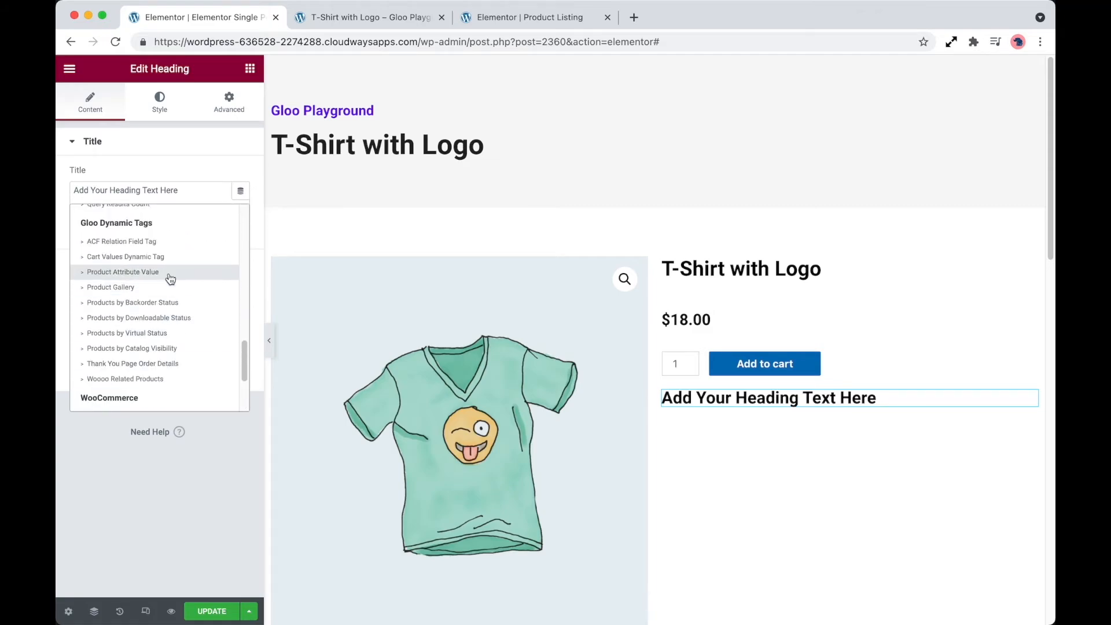
pyautogui.click(170, 272)
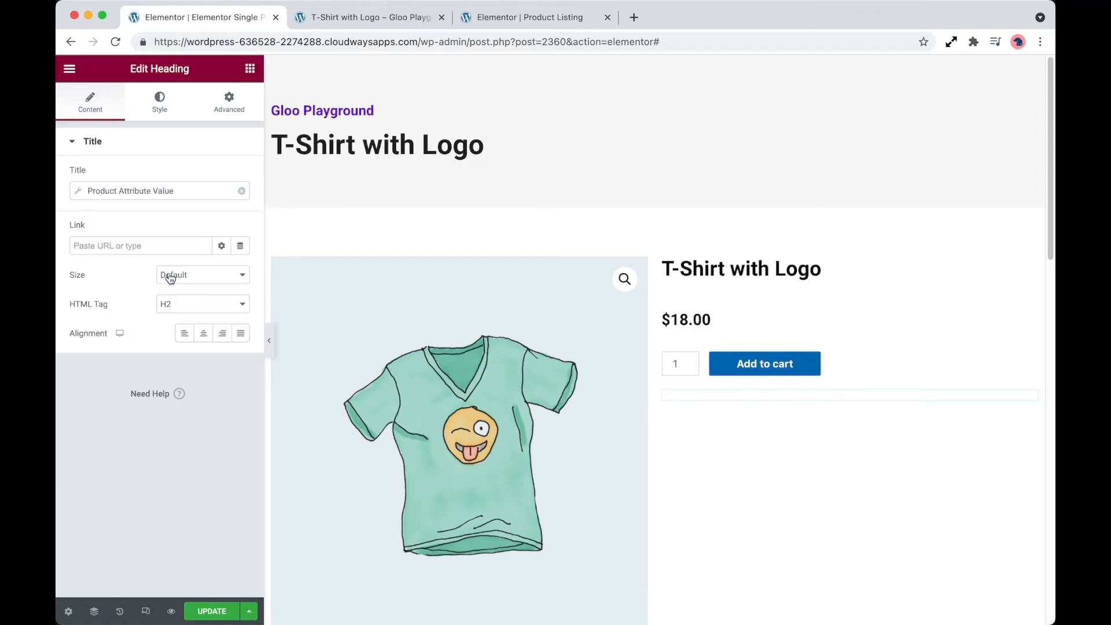
# - Set the heading's Product Attribute Value tag to show the value of the Color attribute with output format UI Structure
pyautogui.click(192, 197)
pyautogui.click(217, 250)
pyautogui.click(202, 276)
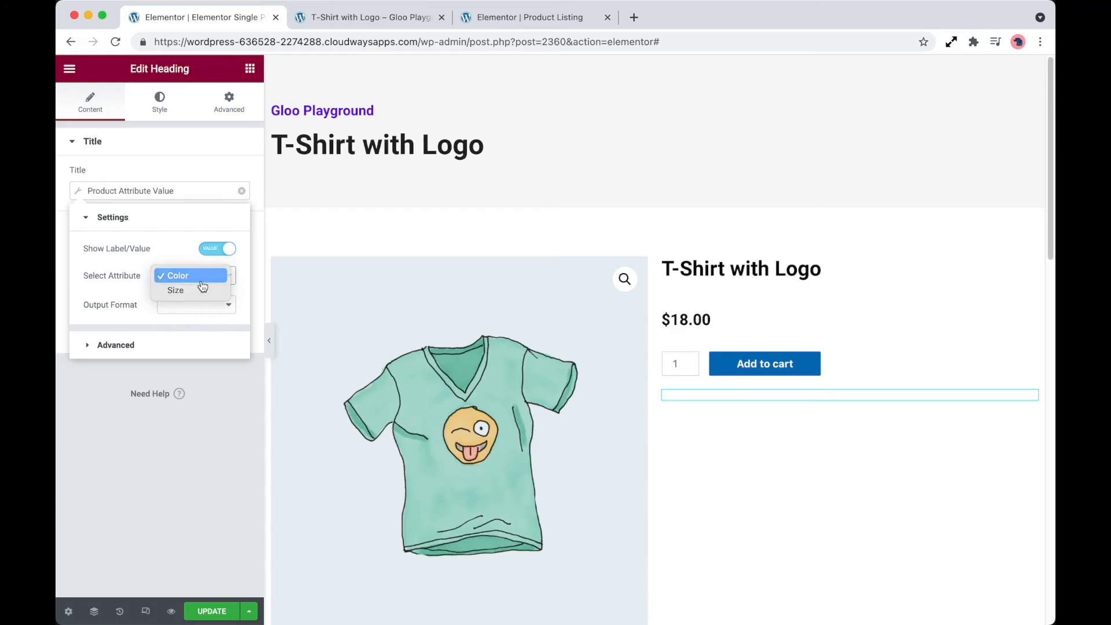
pyautogui.click(198, 276)
pyautogui.click(193, 305)
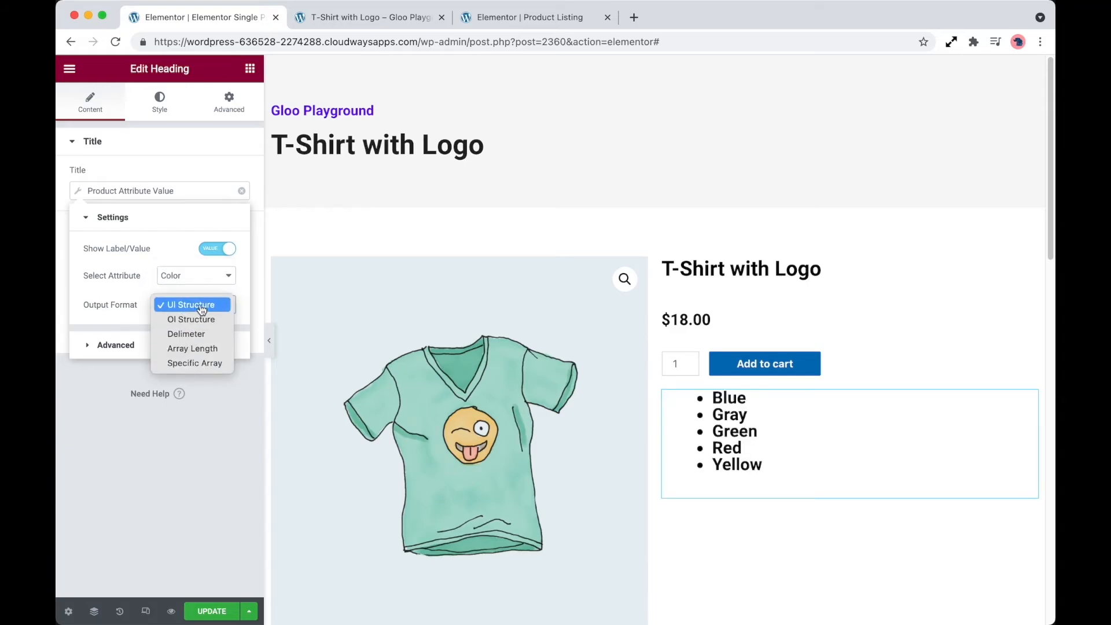
pyautogui.click(202, 310)
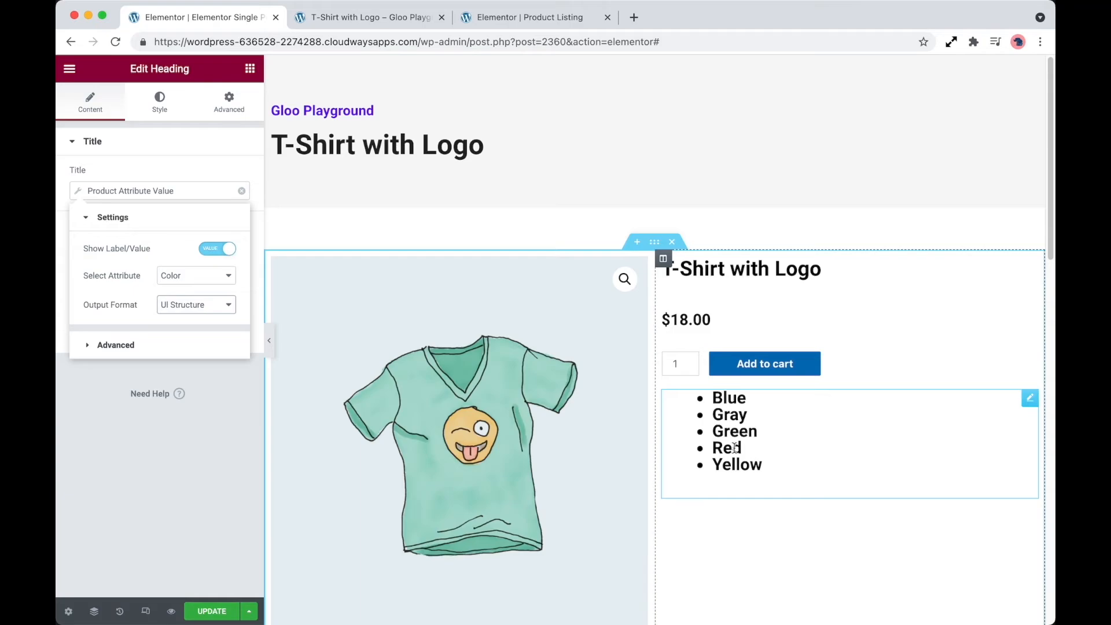
# - Duplicate the color attribute heading and set the copy's attribute to Size
pyautogui.rightClick(803, 417)
pyautogui.click(814, 449)
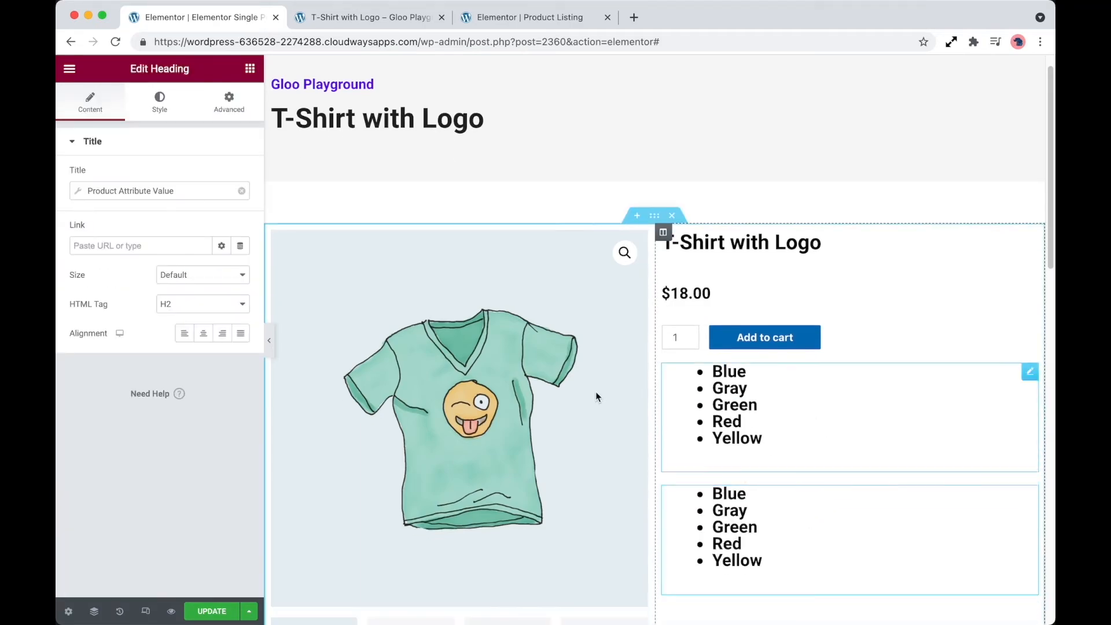
pyautogui.click(198, 193)
pyautogui.click(192, 275)
pyautogui.click(191, 287)
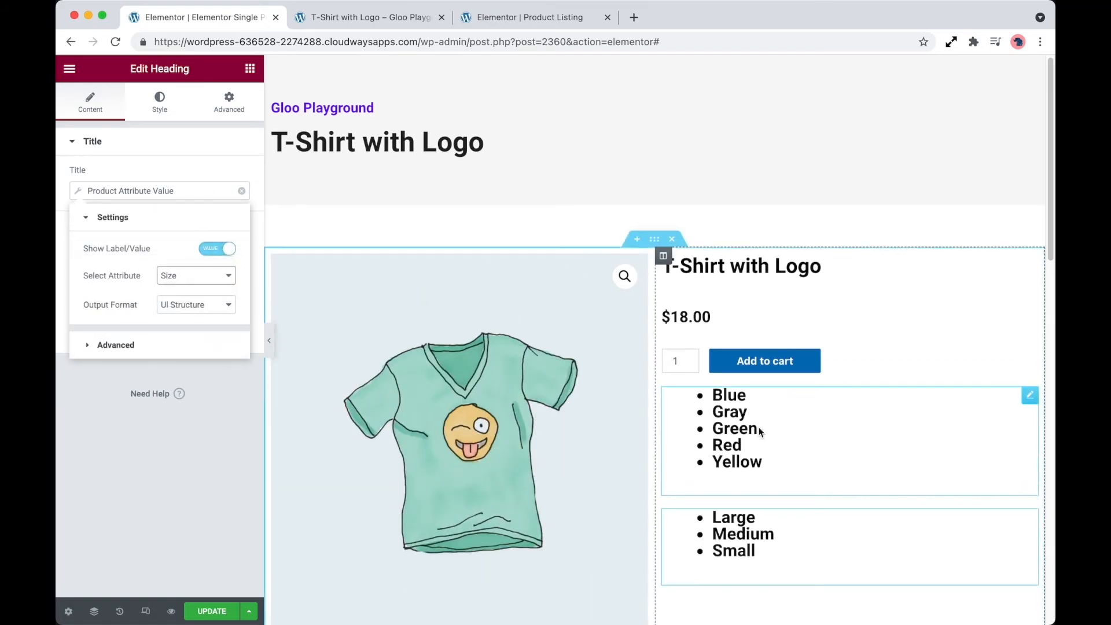
pyautogui.scroll(-4, 758, 430)
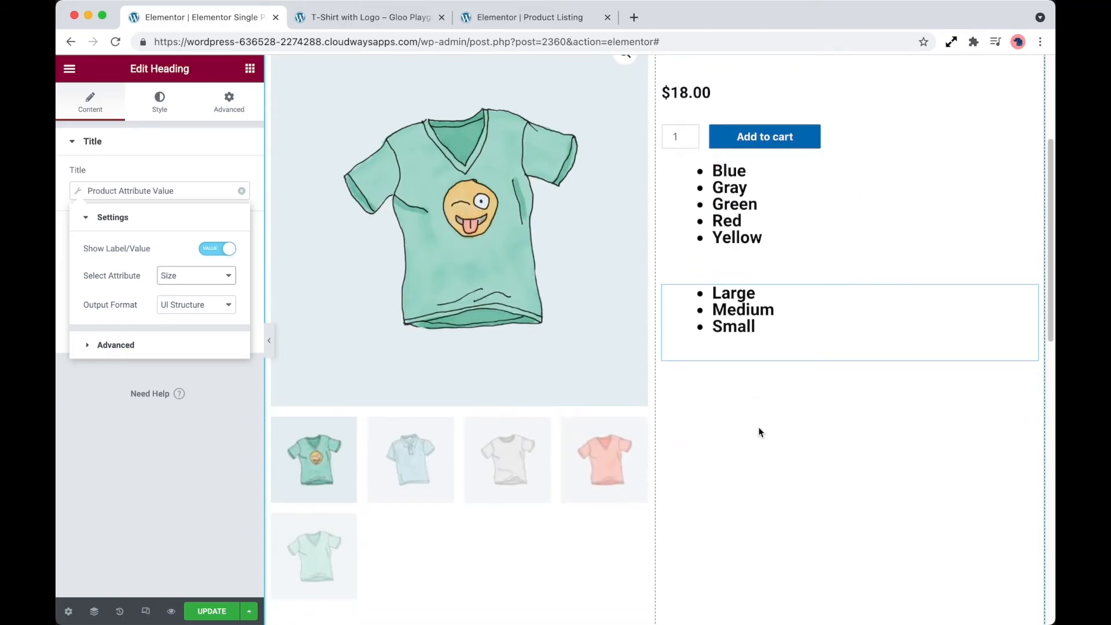
pyautogui.scroll(-1, 434, 557)
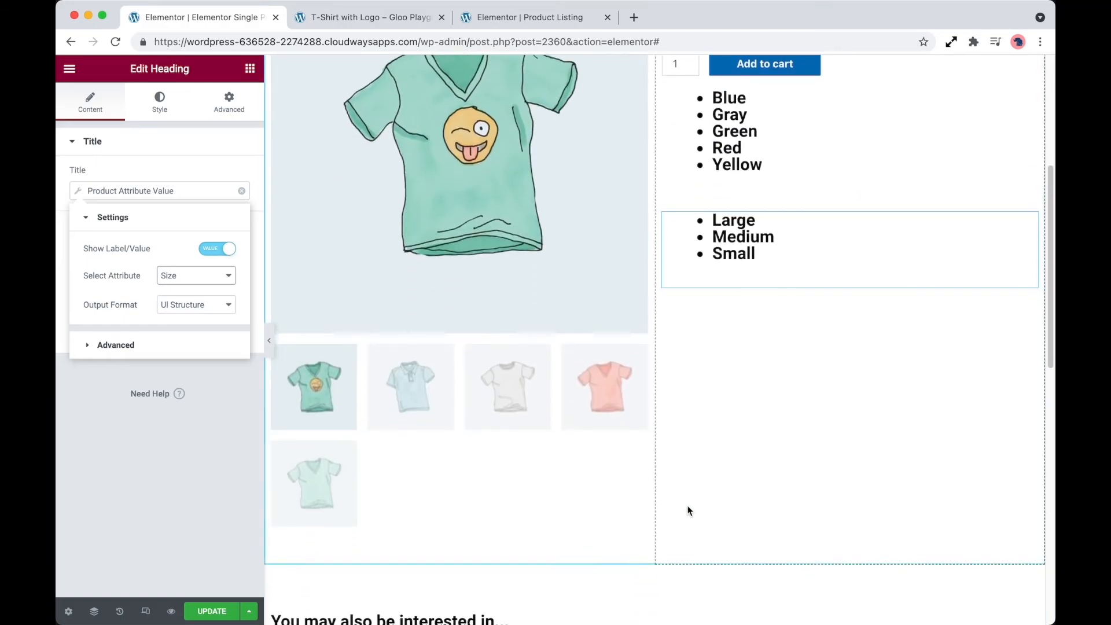
pyautogui.scroll(-1, 710, 484)
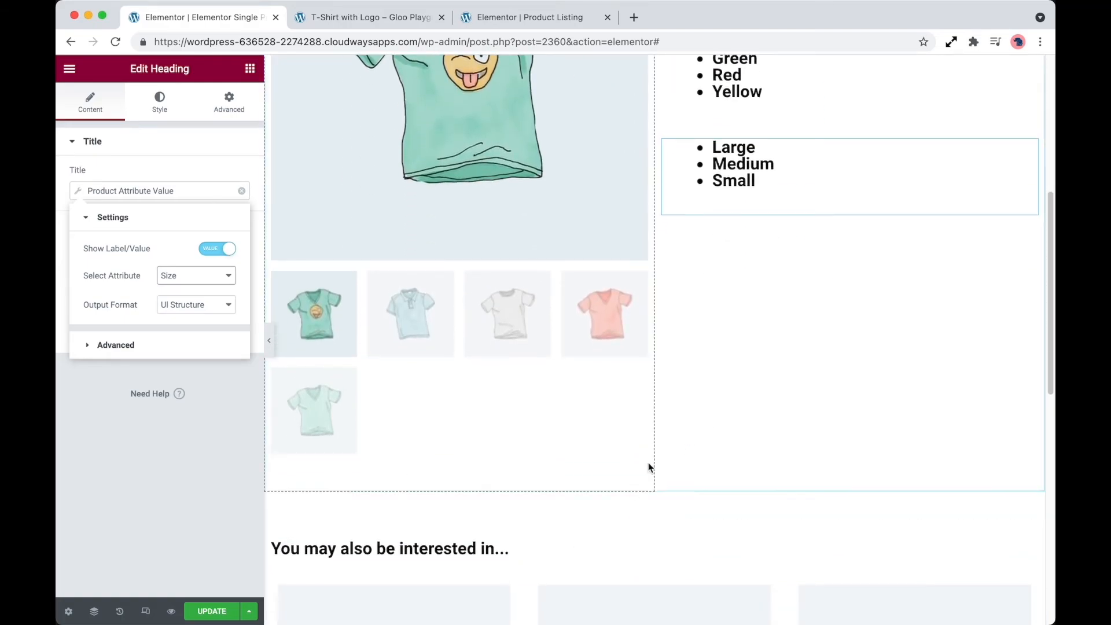
pyautogui.scroll(1, 650, 468)
pyautogui.scroll(2, 648, 467)
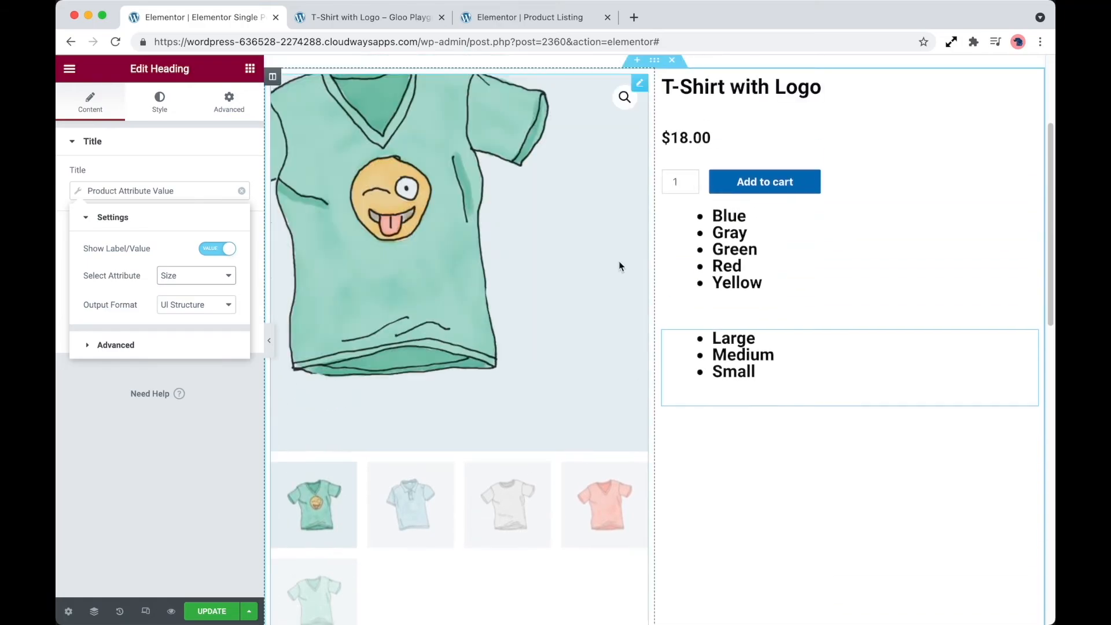
# - Switch to the Product Listing template and paste the copied Product Attribute Value heading below the product price
pyautogui.click(489, 18)
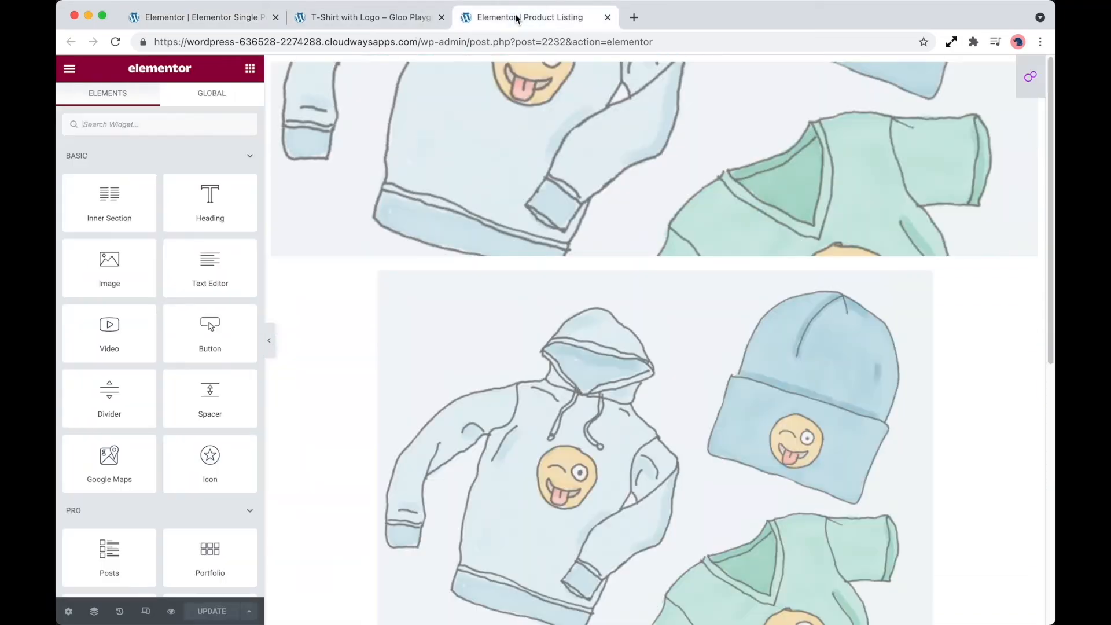
pyautogui.scroll(-4, 462, 416)
pyautogui.scroll(-3, 457, 533)
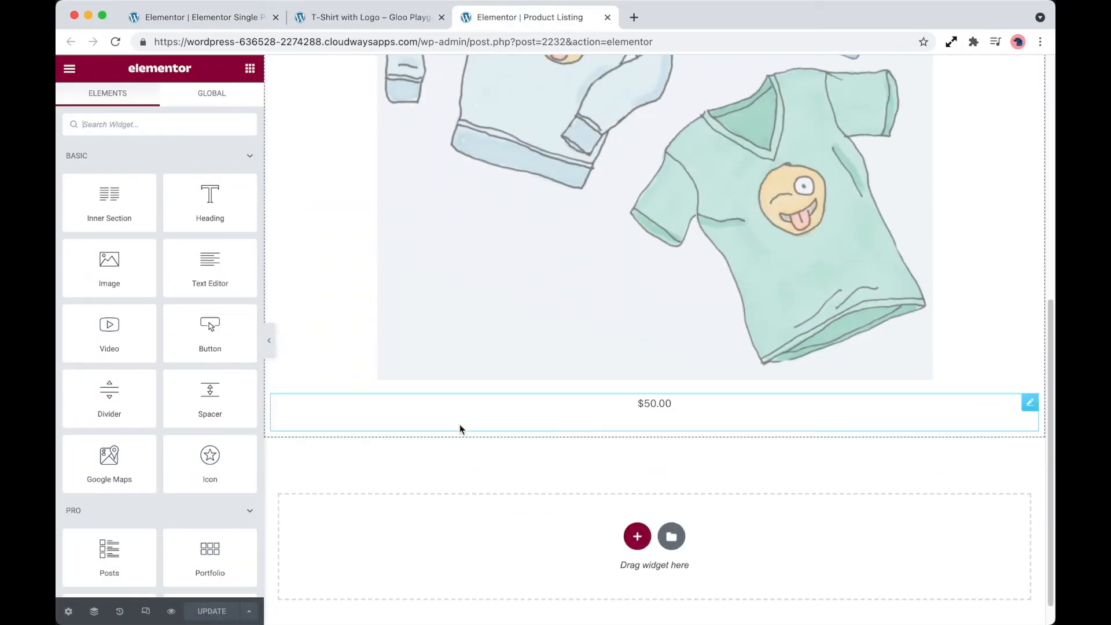
pyautogui.rightClick(447, 413)
pyautogui.click(487, 499)
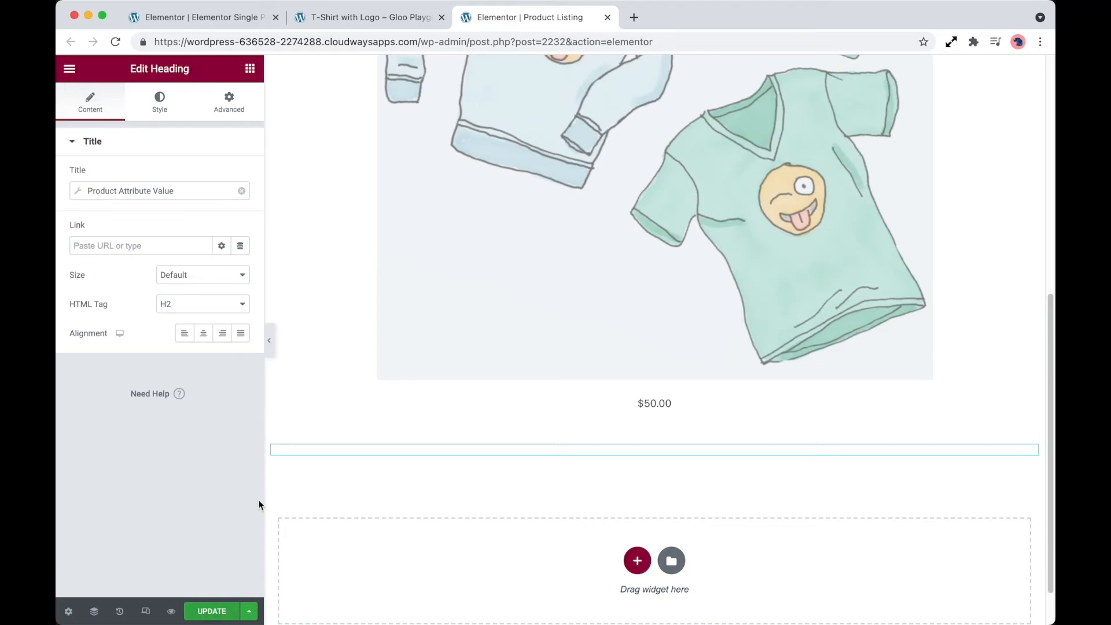
# - Set the pasted Color attribute heading's output format to Delimeter with a comma as delimiter, and update the listing
pyautogui.click(186, 194)
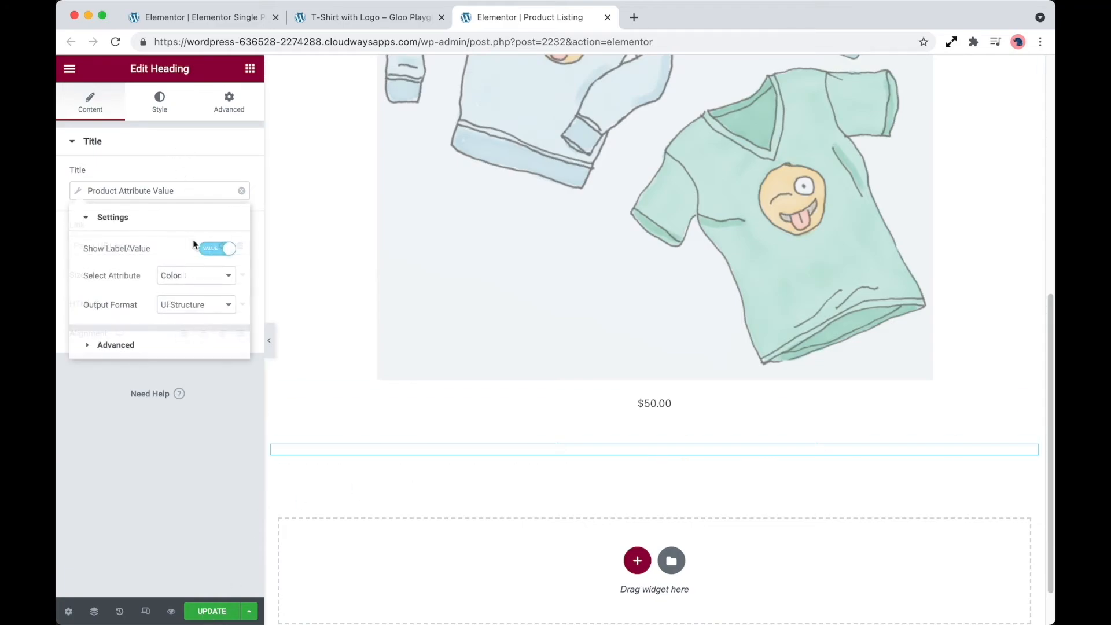
pyautogui.click(205, 307)
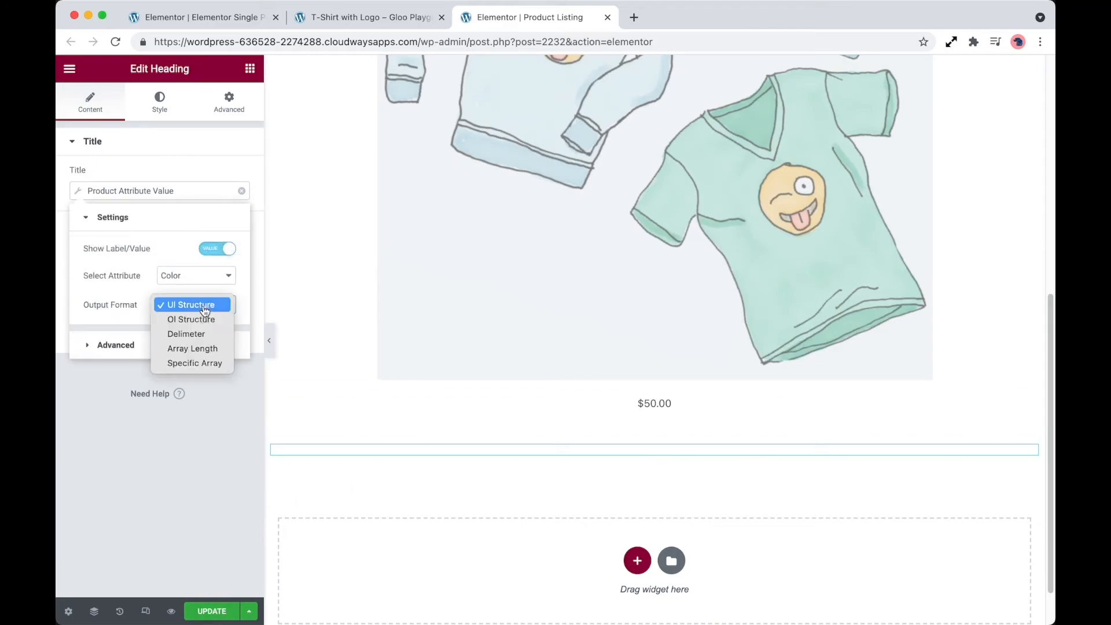
pyautogui.click(212, 336)
pyautogui.click(195, 332)
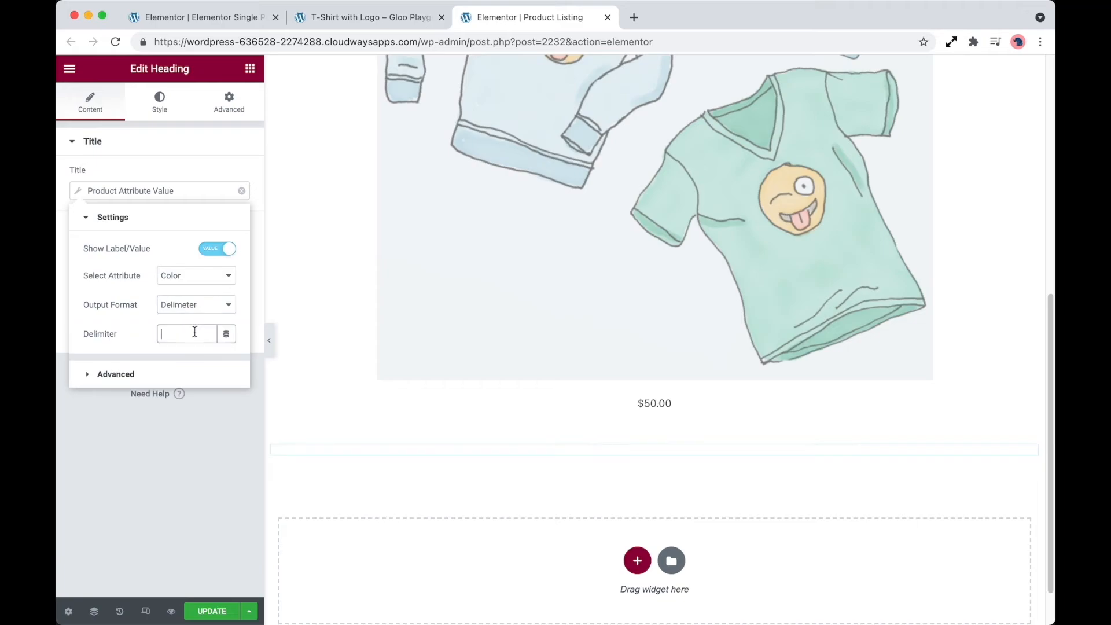
pyautogui.write(',')
pyautogui.click(232, 616)
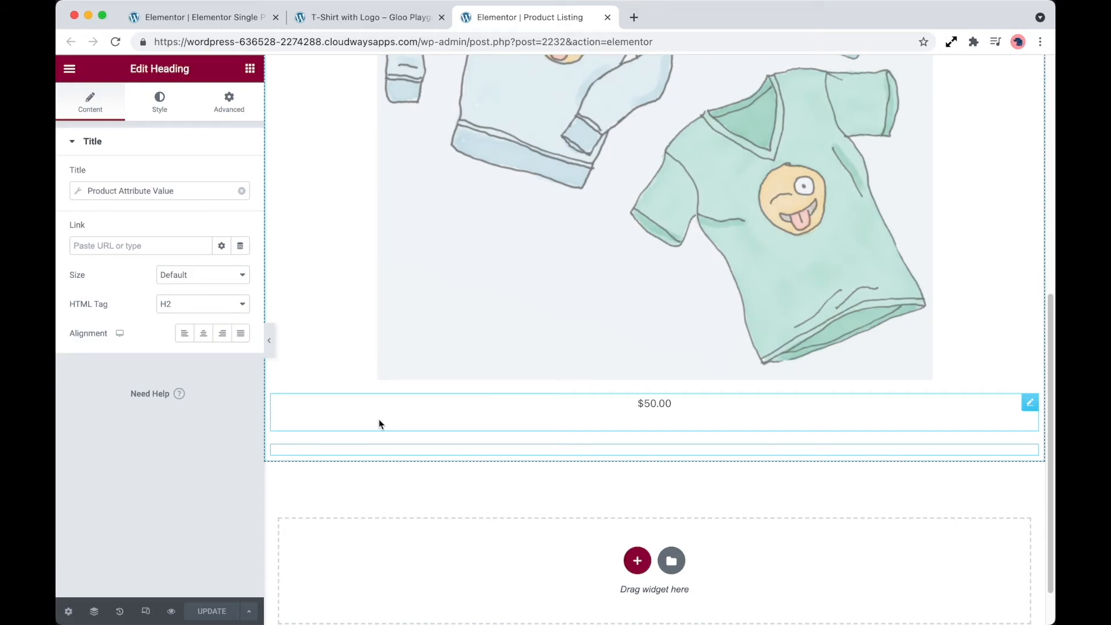
# - Check the attribute lists on the live T-Shirt with Logo product page
pyautogui.click(382, 17)
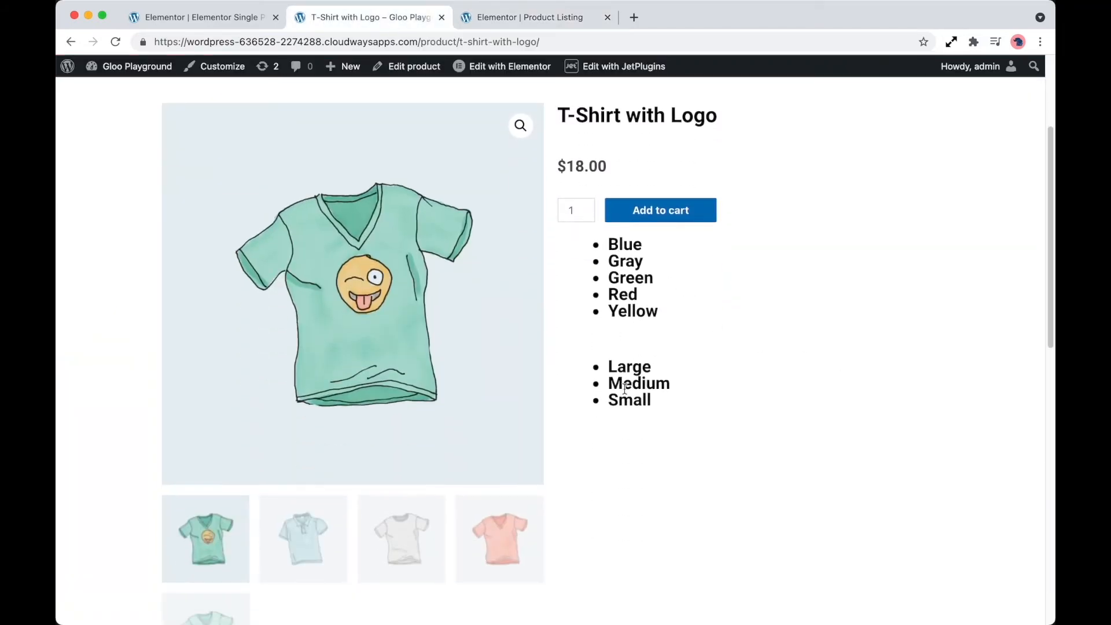
pyautogui.scroll(-10, 679, 330)
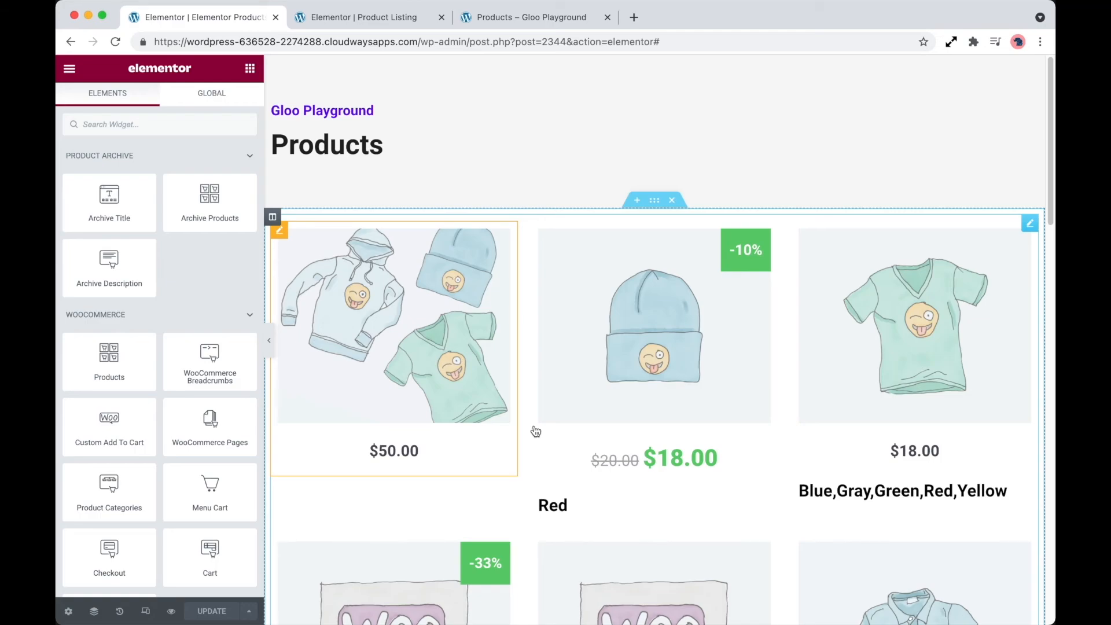
# - Set the Posts Query type of the product archive's listing grid to Posts & Author Parameters
pyautogui.click(536, 447)
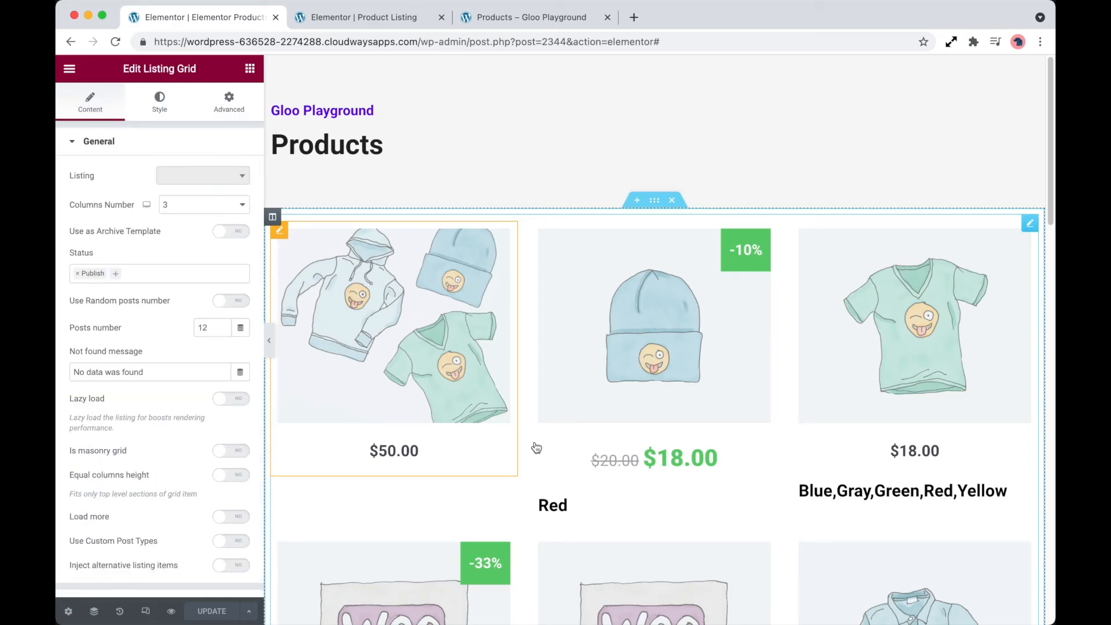
pyautogui.scroll(-5, 204, 479)
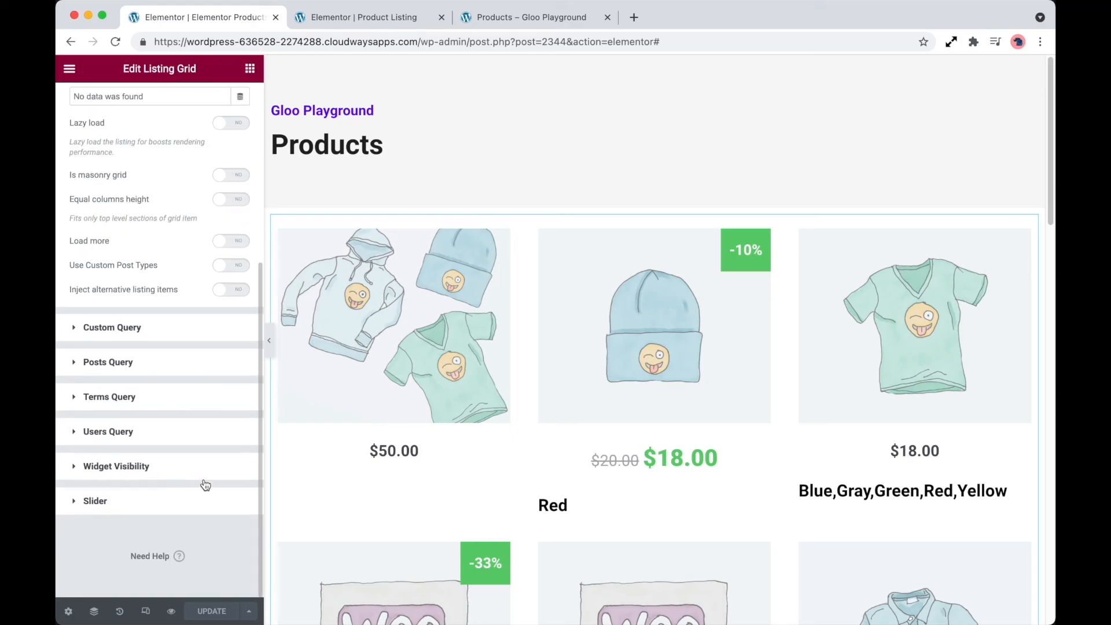
pyautogui.click(157, 363)
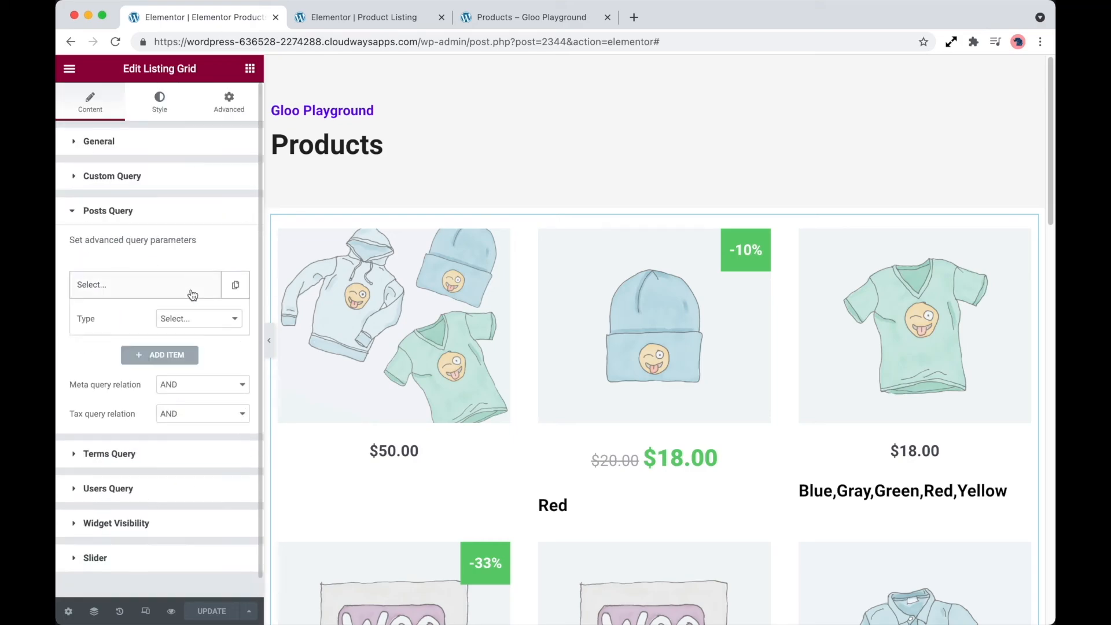
pyautogui.click(203, 319)
pyautogui.click(219, 332)
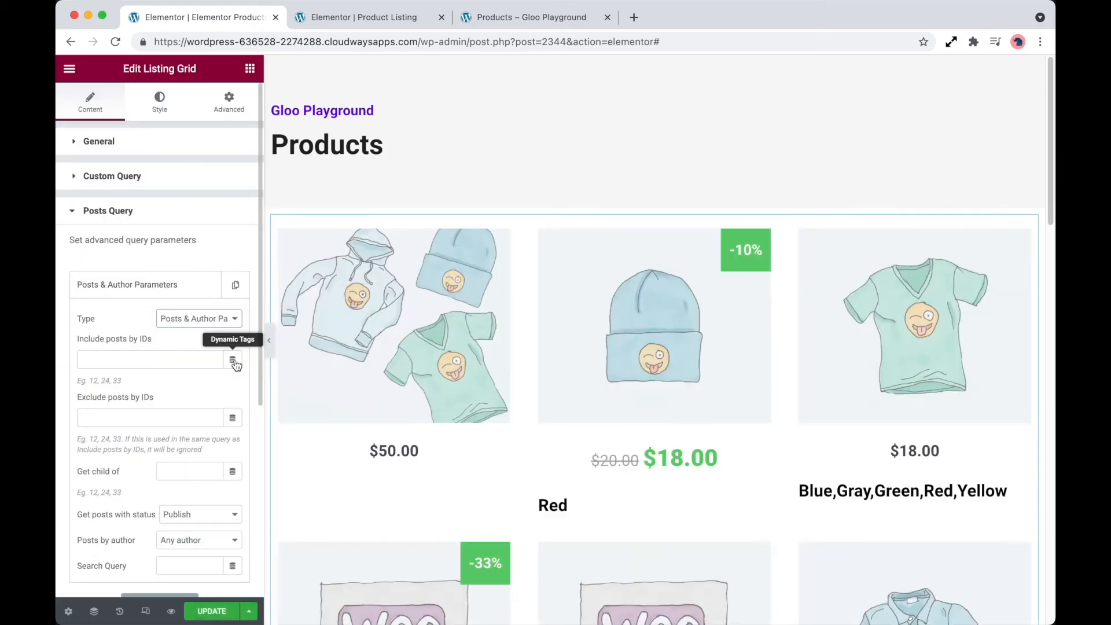
# - Assign the Products by Virtual Status dynamic tag to the query's Include posts by IDs setting
pyautogui.click(233, 361)
pyautogui.scroll(-2, 145, 416)
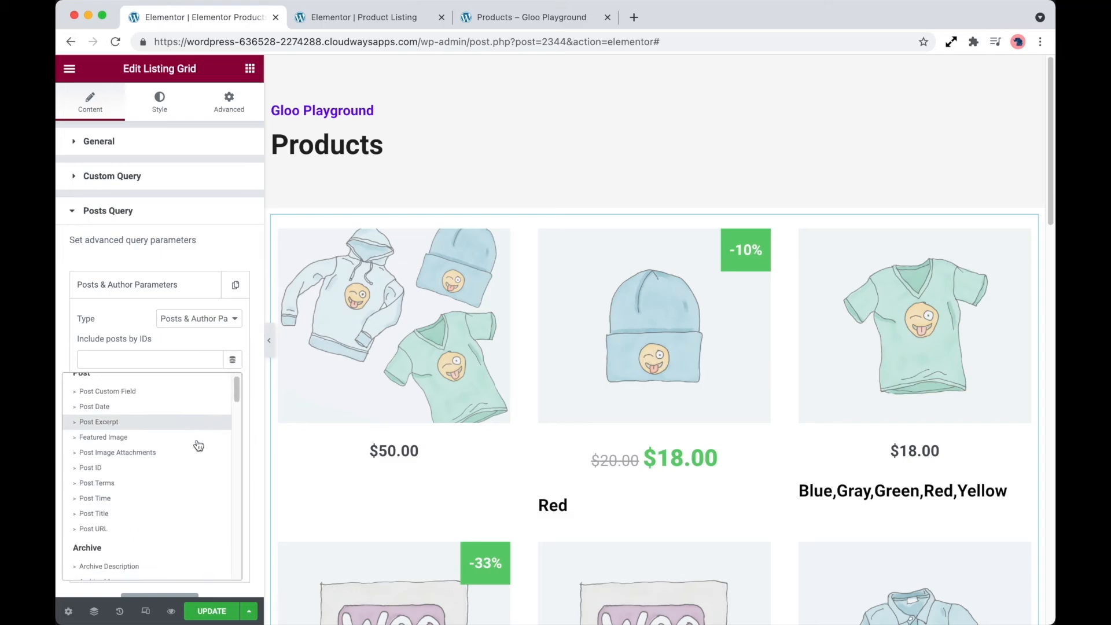
pyautogui.click(200, 354)
pyautogui.click(231, 359)
pyautogui.scroll(-5, 182, 463)
pyautogui.scroll(-10, 184, 465)
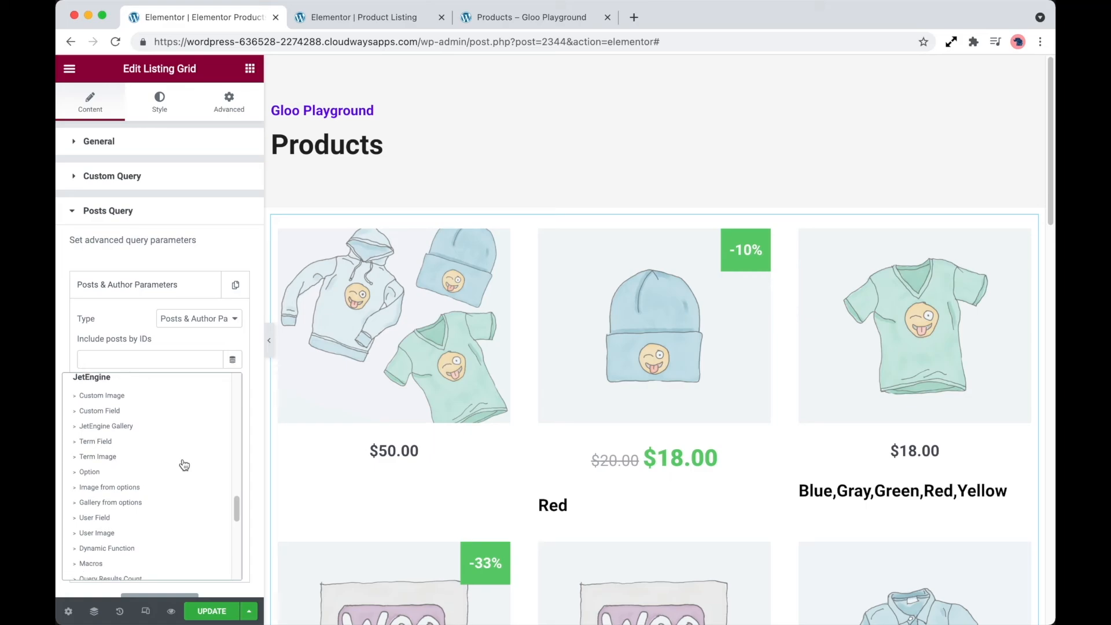
pyautogui.scroll(-2, 184, 465)
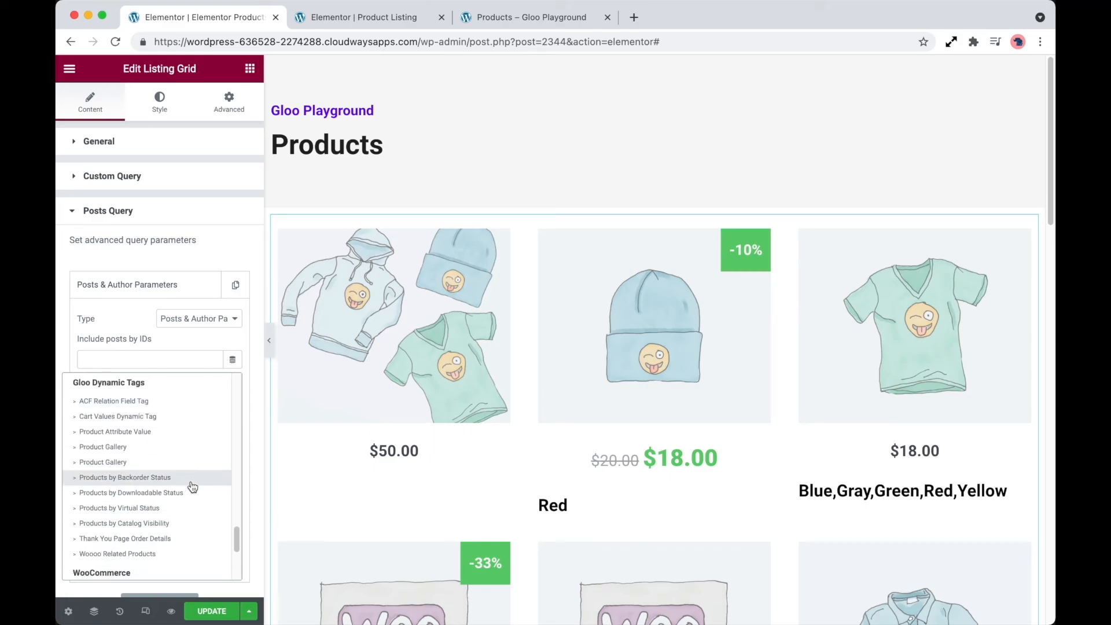
pyautogui.click(180, 513)
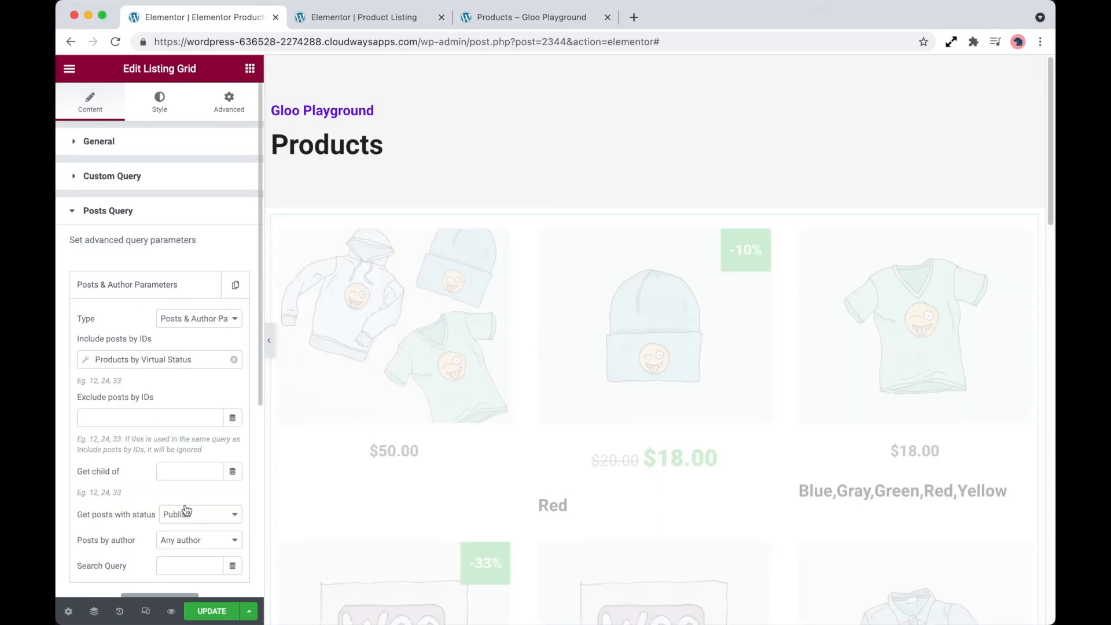
# - Set the tag's Virtual Status to Yes and its output to Delimited String with a comma delimiter
pyautogui.click(181, 359)
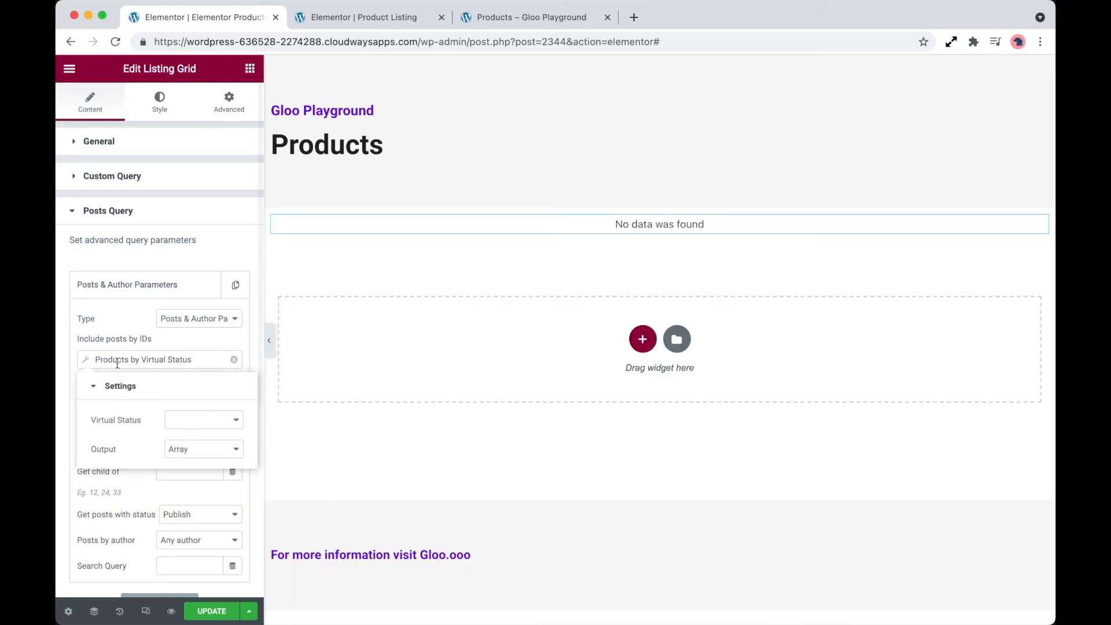
pyautogui.click(191, 422)
pyautogui.click(191, 434)
pyautogui.click(197, 450)
pyautogui.click(202, 435)
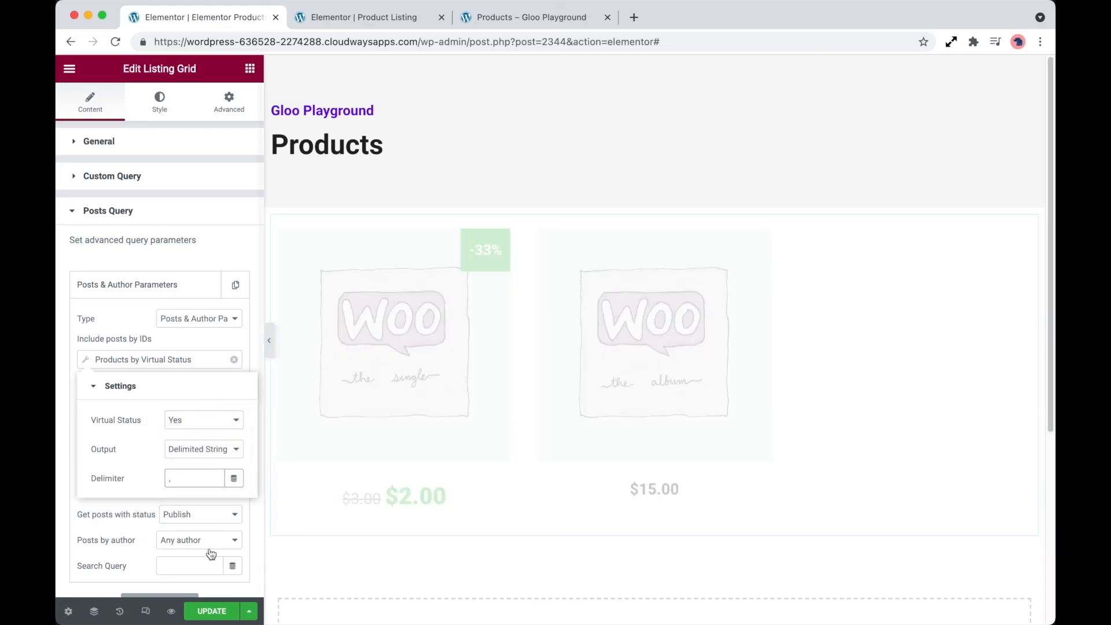
# - Update the product archive template and reload the shop page to check the filtered products
pyautogui.click(230, 613)
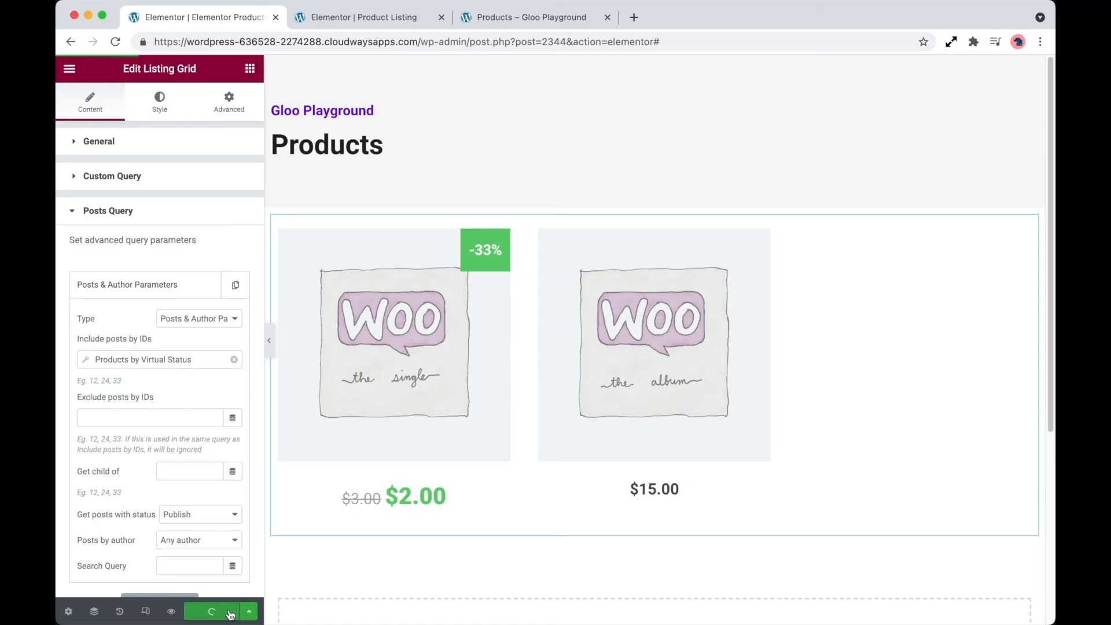
pyautogui.click(501, 19)
pyautogui.press('super+r')
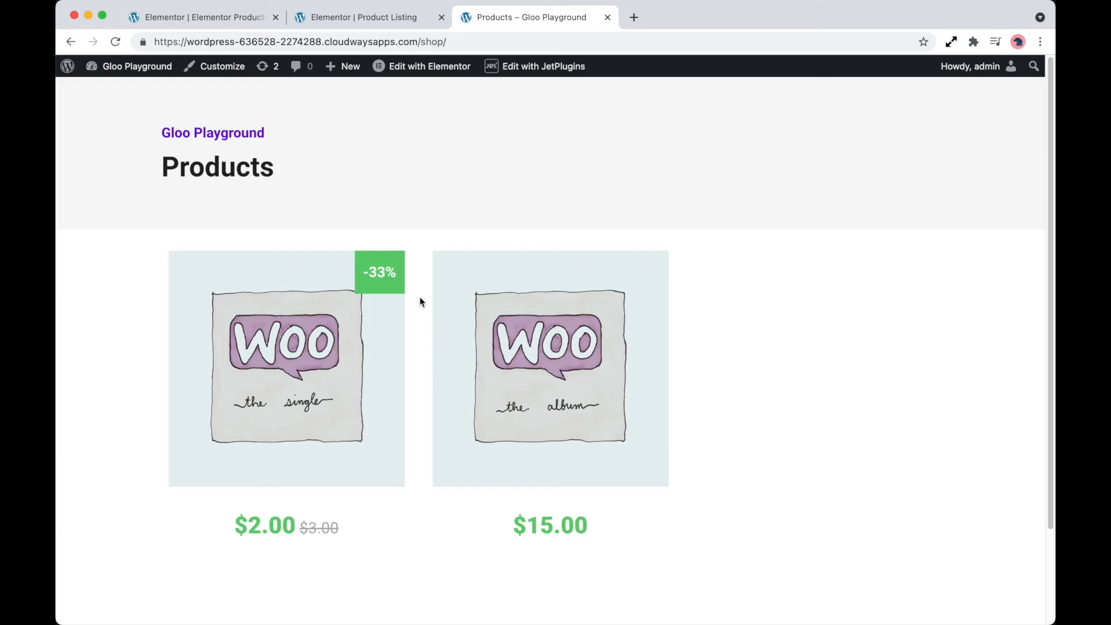
# - In the archive template, clear the Include posts by IDs tag and assign Products by Virtual Status again
pyautogui.click(251, 19)
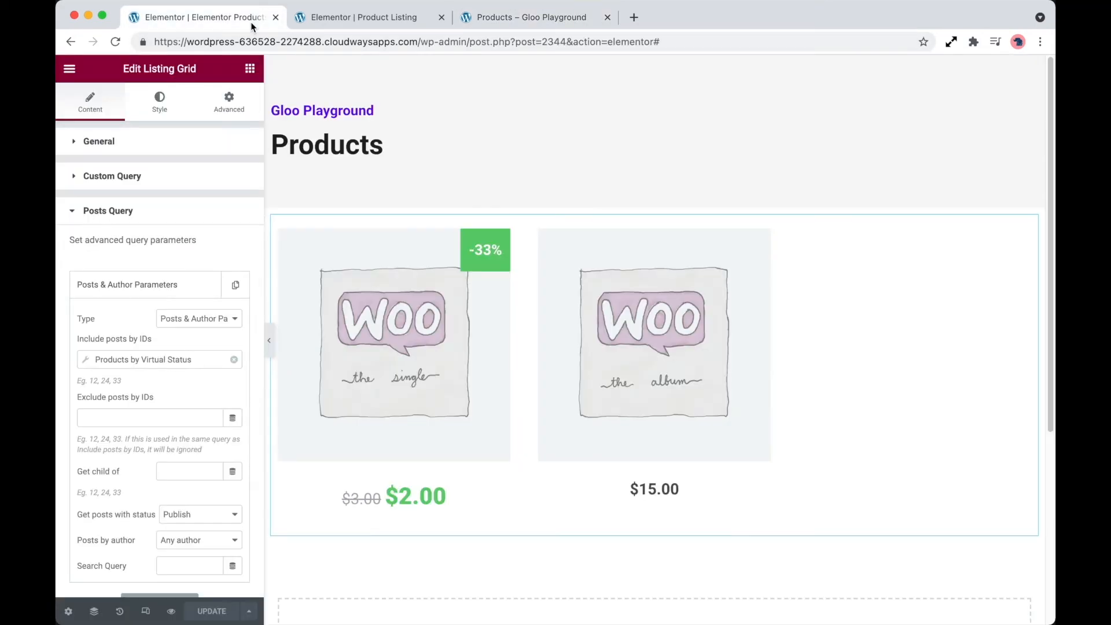
pyautogui.click(235, 361)
pyautogui.click(232, 361)
pyautogui.scroll(-3, 192, 443)
pyautogui.scroll(1, 194, 445)
pyautogui.scroll(1, 193, 445)
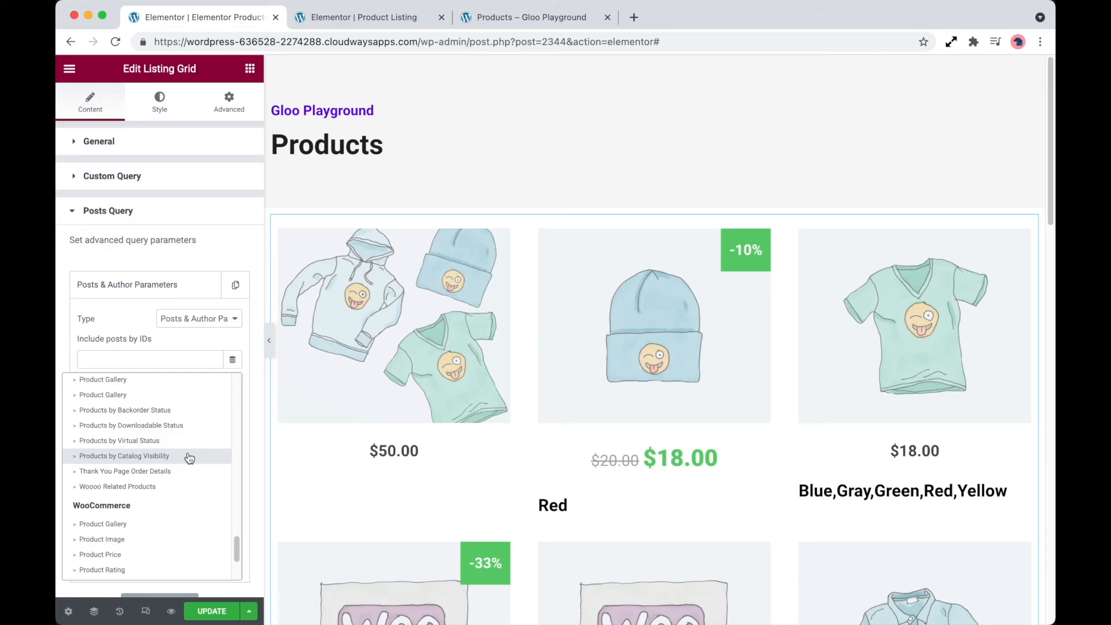
pyautogui.click(188, 441)
# - Configure the reassigned tag with Virtual Status Yes and a comma-delimited string output, and update the archive template
pyautogui.click(209, 363)
pyautogui.click(202, 420)
pyautogui.click(206, 433)
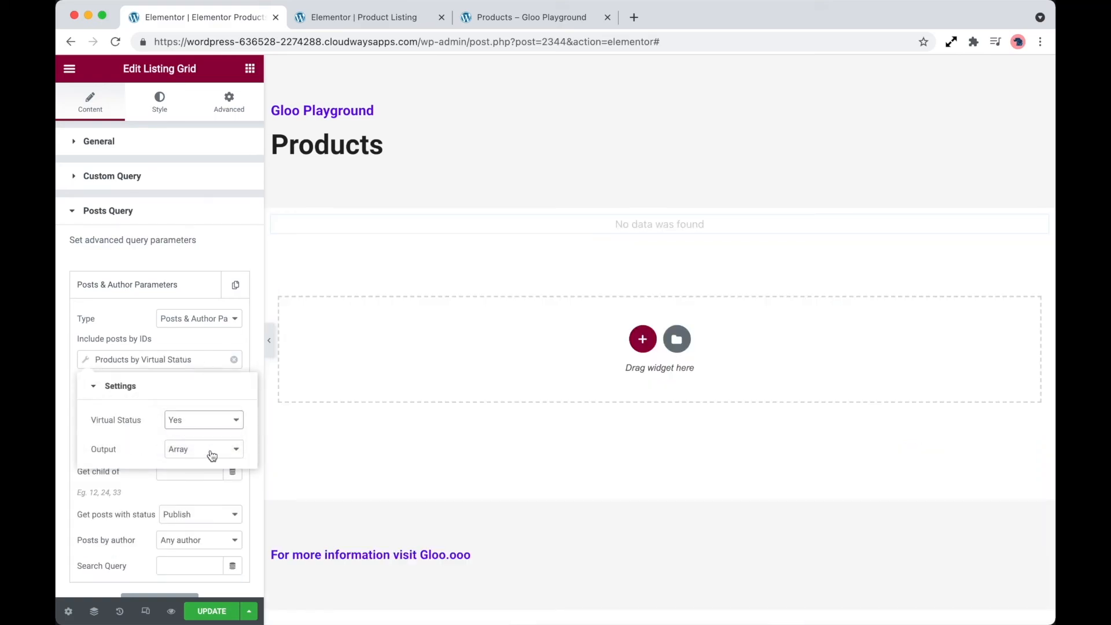
pyautogui.click(212, 455)
pyautogui.click(210, 435)
pyautogui.click(197, 479)
pyautogui.write(',')
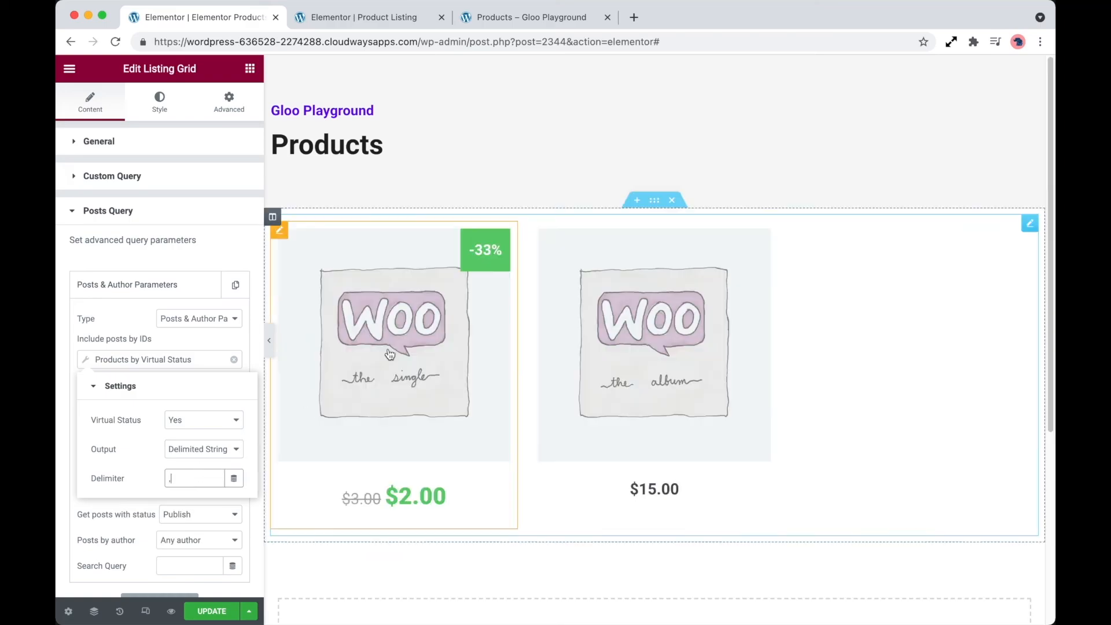
pyautogui.click(218, 610)
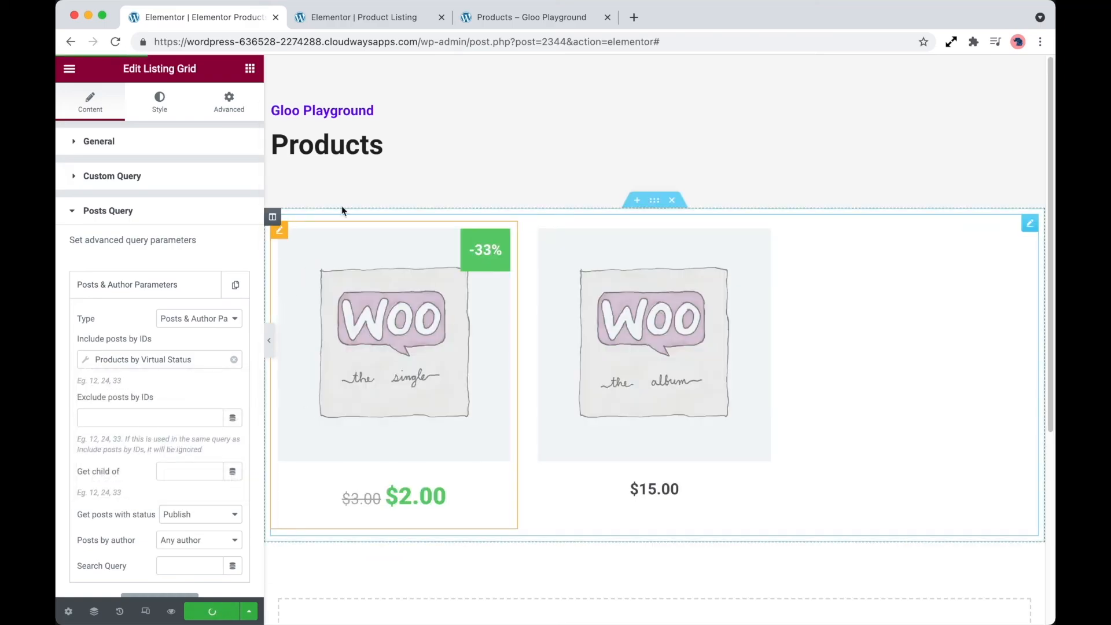
# - Add a Heading widget above the image at the top of the Product Listing template
pyautogui.click(373, 18)
pyautogui.moveTo(186, 218); pyautogui.dragTo(338, 72)
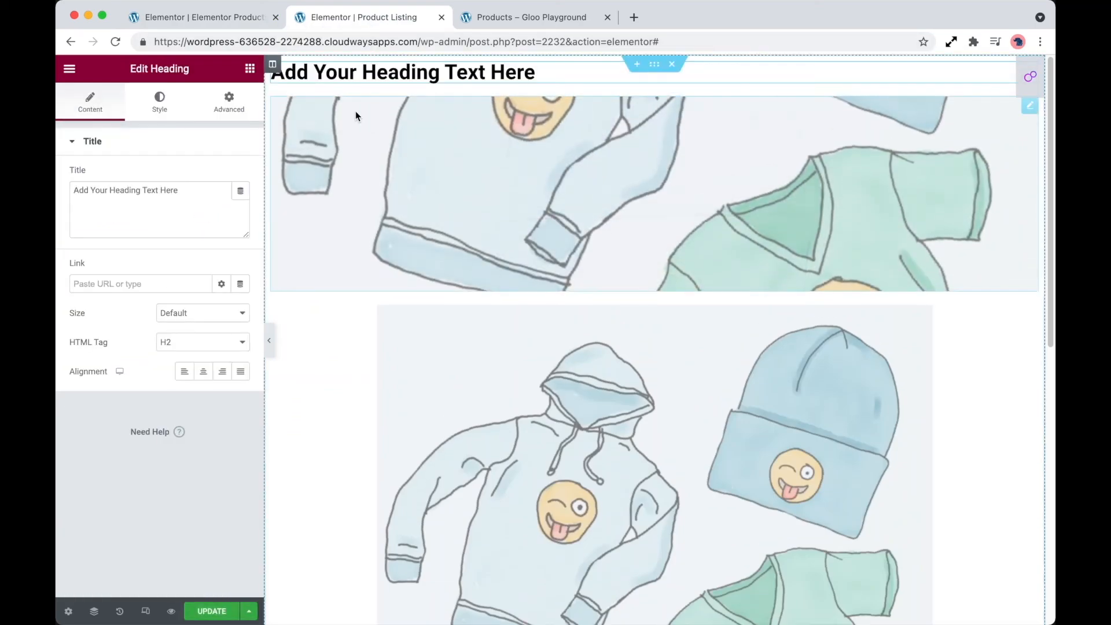
# - Give the new heading Inline (auto) width and Start vertical alignment, and position it to overlay the product image
pyautogui.click(237, 112)
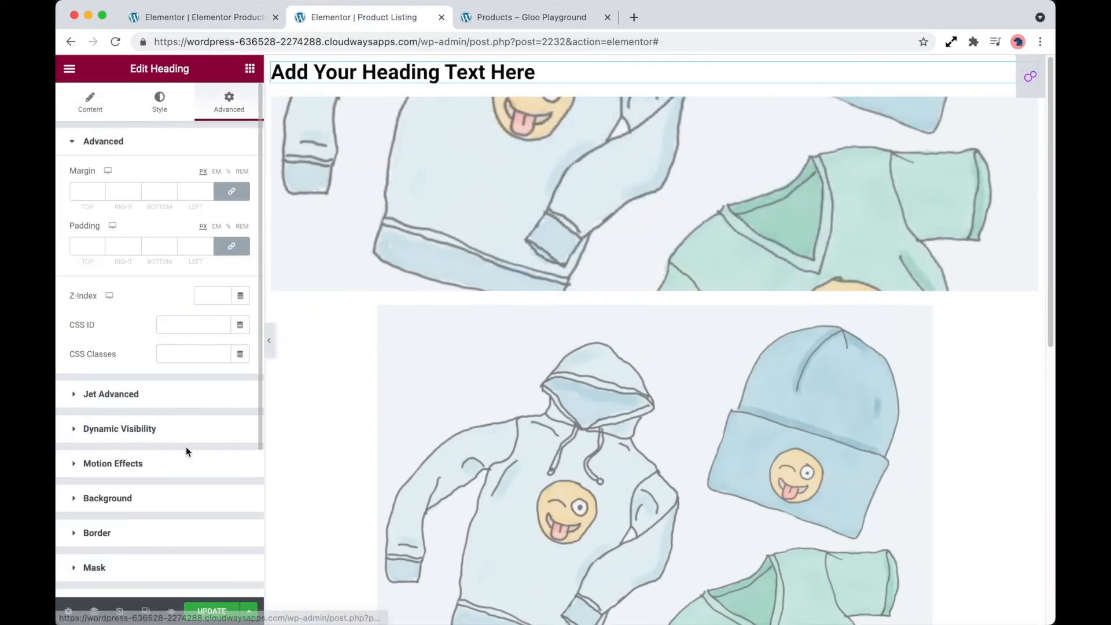
pyautogui.scroll(-5, 184, 475)
pyautogui.click(187, 400)
pyautogui.click(203, 418)
pyautogui.click(203, 449)
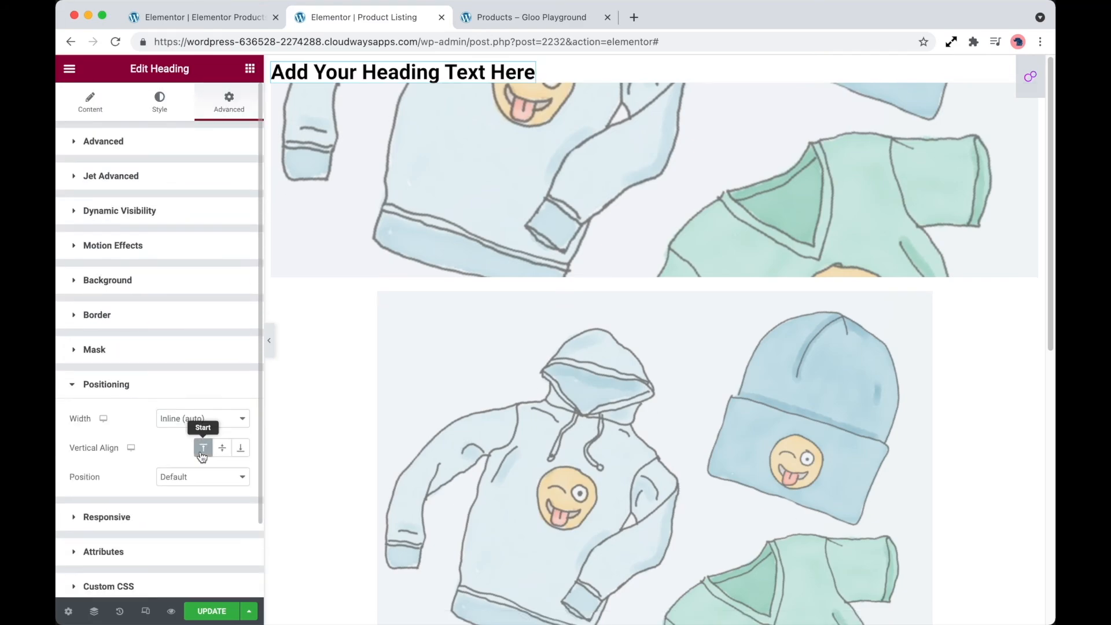
pyautogui.click(202, 476)
pyautogui.click(203, 491)
# - Give the new heading a classic background in the global color Gloo Blue
pyautogui.click(176, 142)
pyautogui.click(169, 498)
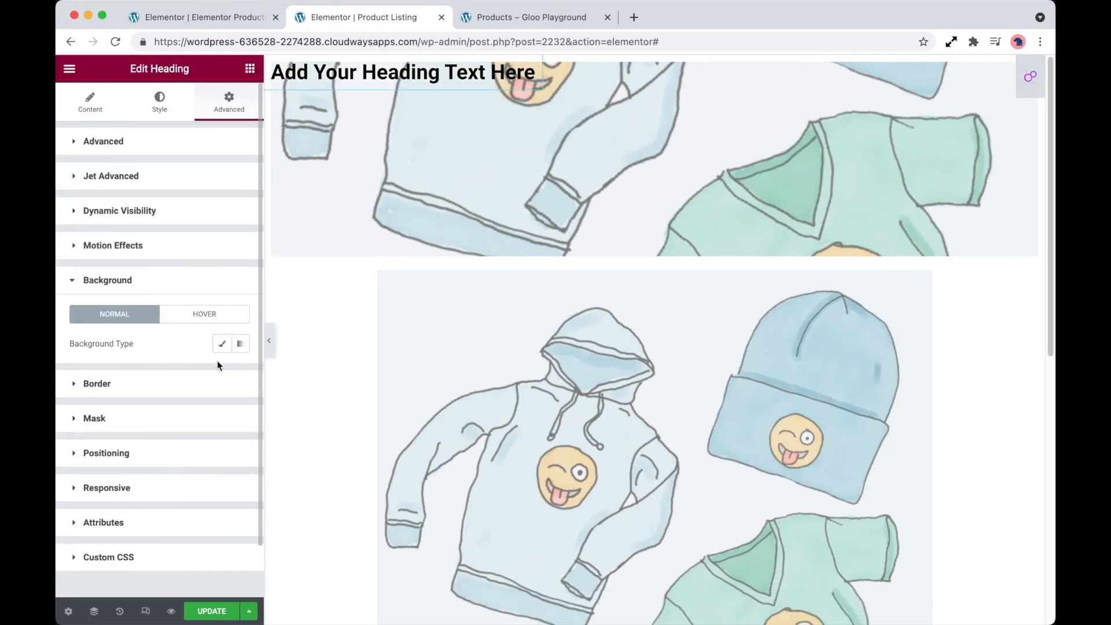
pyautogui.click(222, 345)
pyautogui.click(222, 375)
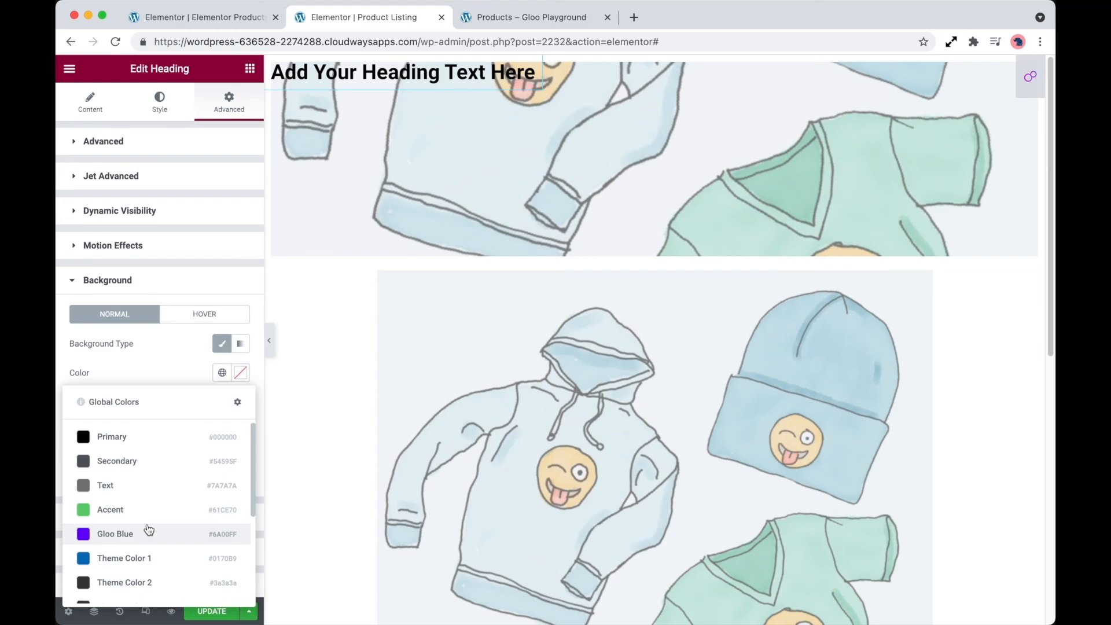
pyautogui.click(143, 532)
# - Set the heading's text color to white (#FFFFFF)
pyautogui.click(159, 103)
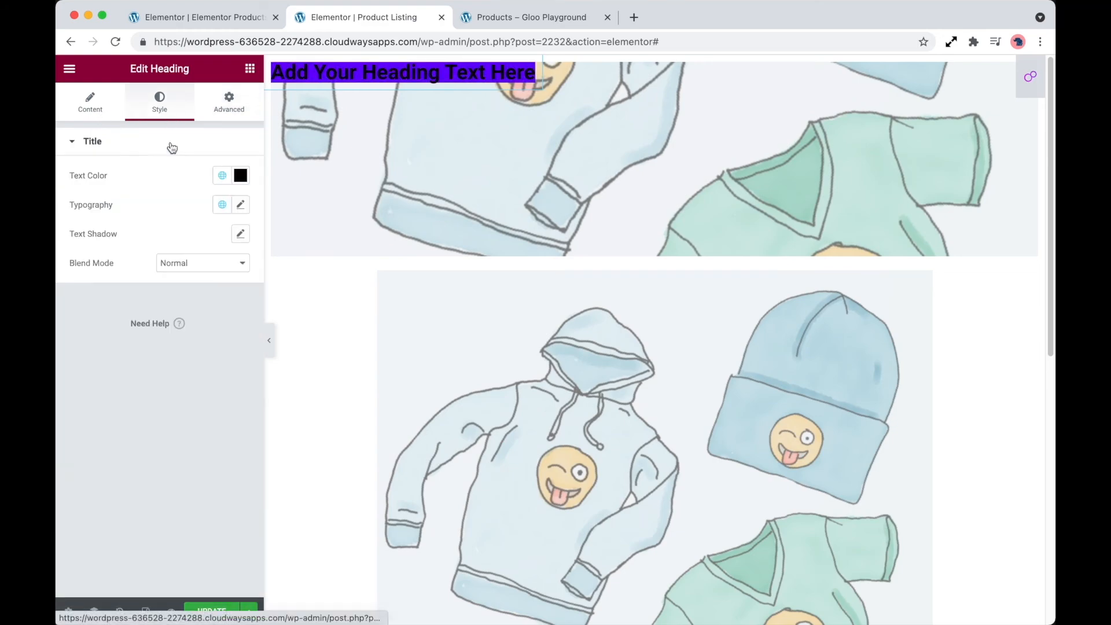
pyautogui.click(240, 175)
pyautogui.click(116, 239)
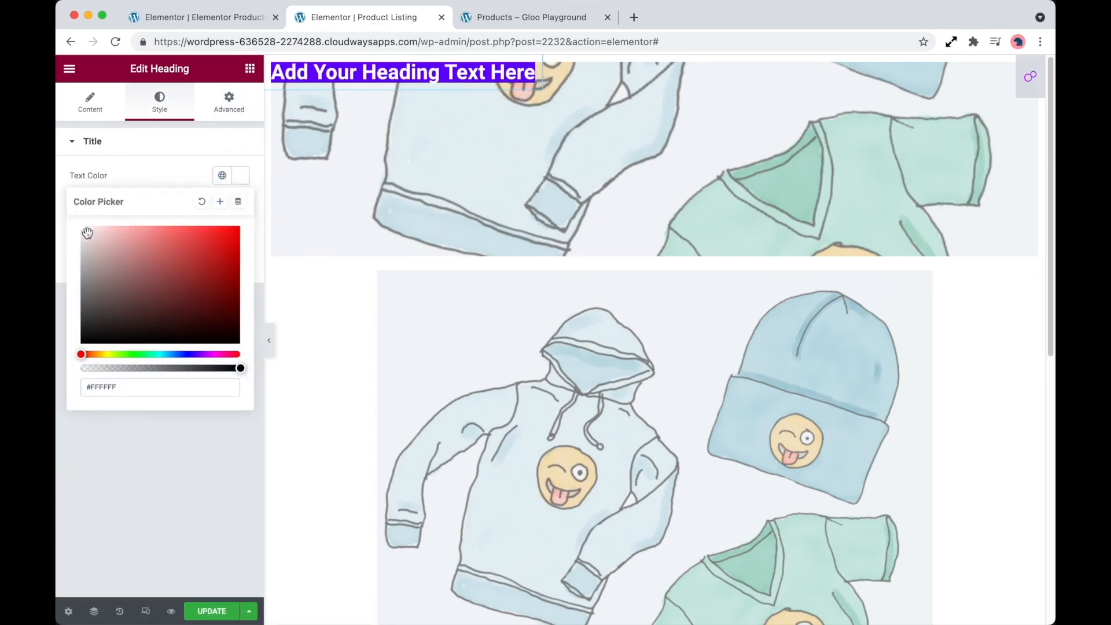
pyautogui.click(180, 461)
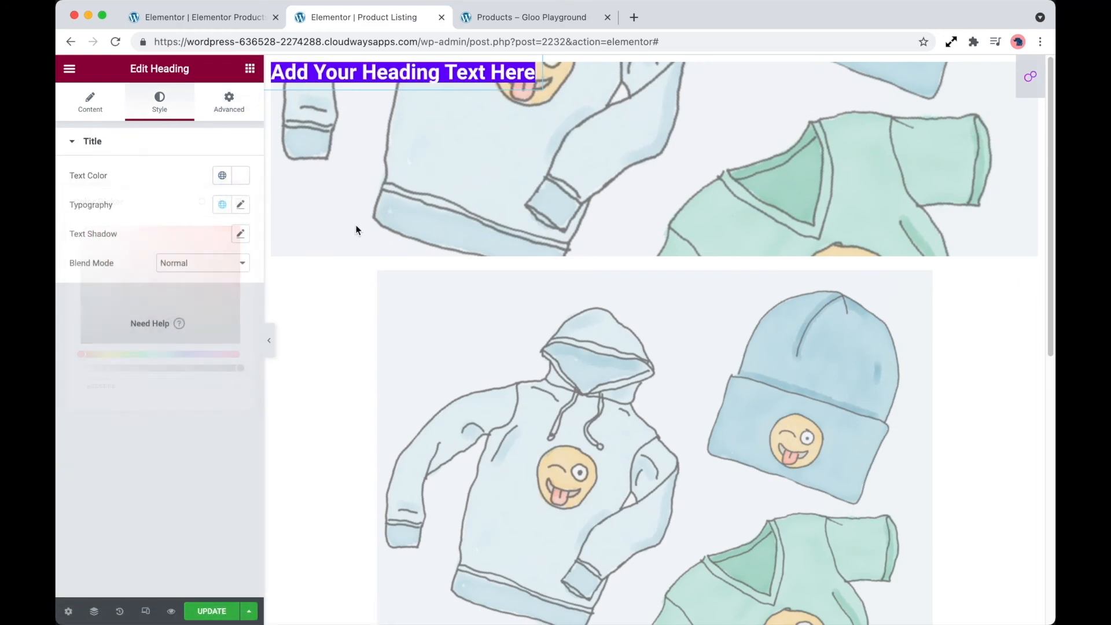
# - Replace the heading's placeholder title with "Virtual"
pyautogui.click(91, 103)
pyautogui.moveTo(188, 192); pyautogui.dragTo(72, 184)
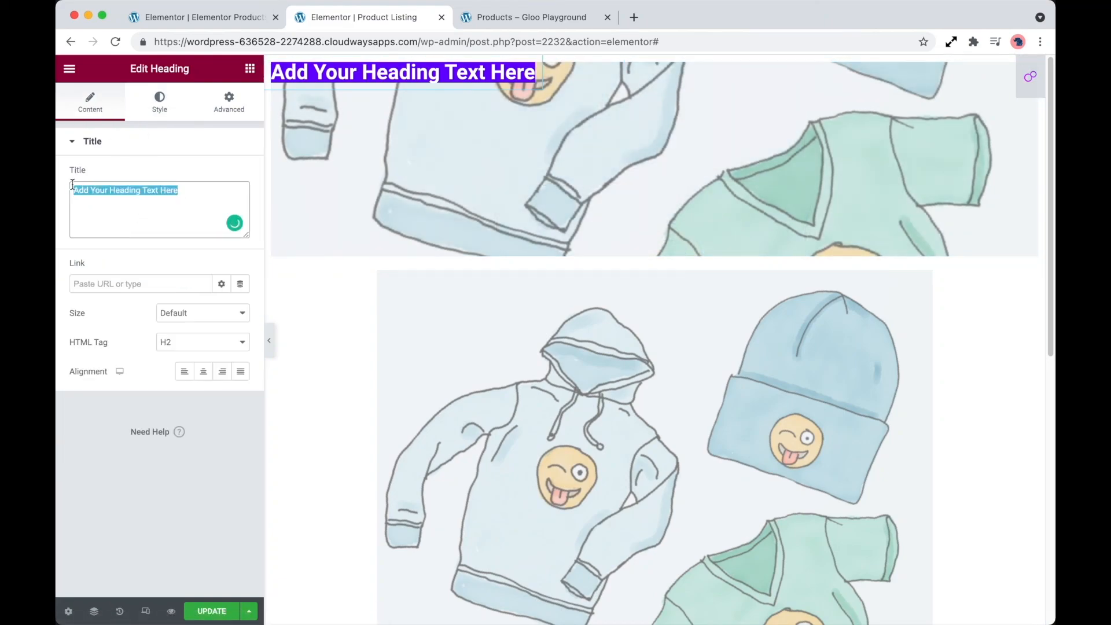
pyautogui.write('Virtual')
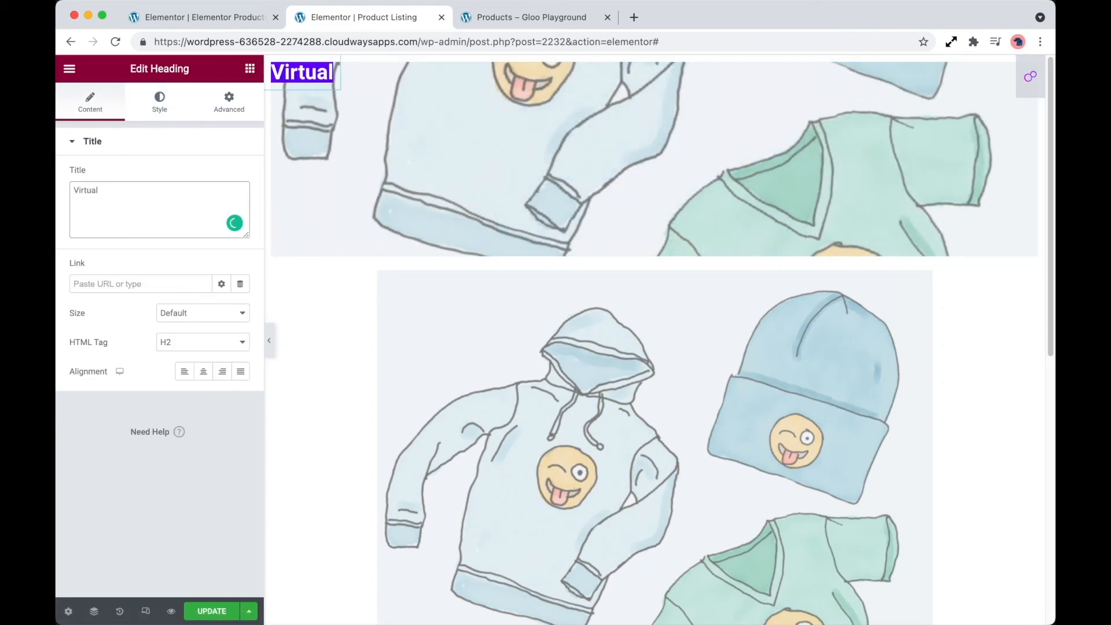
# - Enable Dynamic Visibility on the heading with an "In the list" condition that uses the Post ID dynamic tag as its field
pyautogui.click(228, 105)
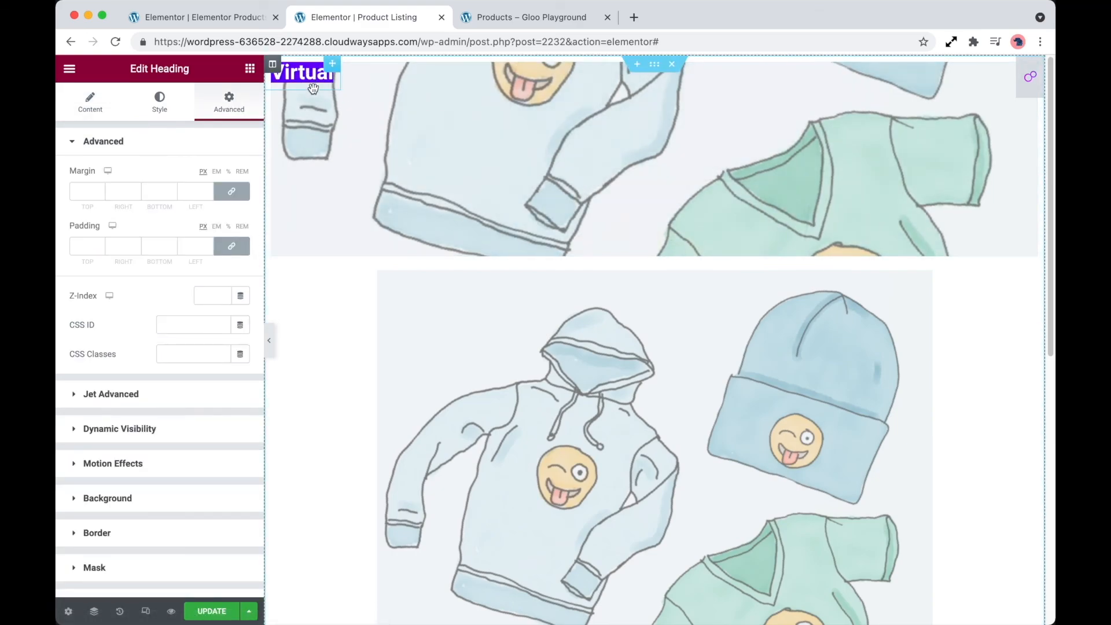
pyautogui.click(138, 429)
pyautogui.click(234, 243)
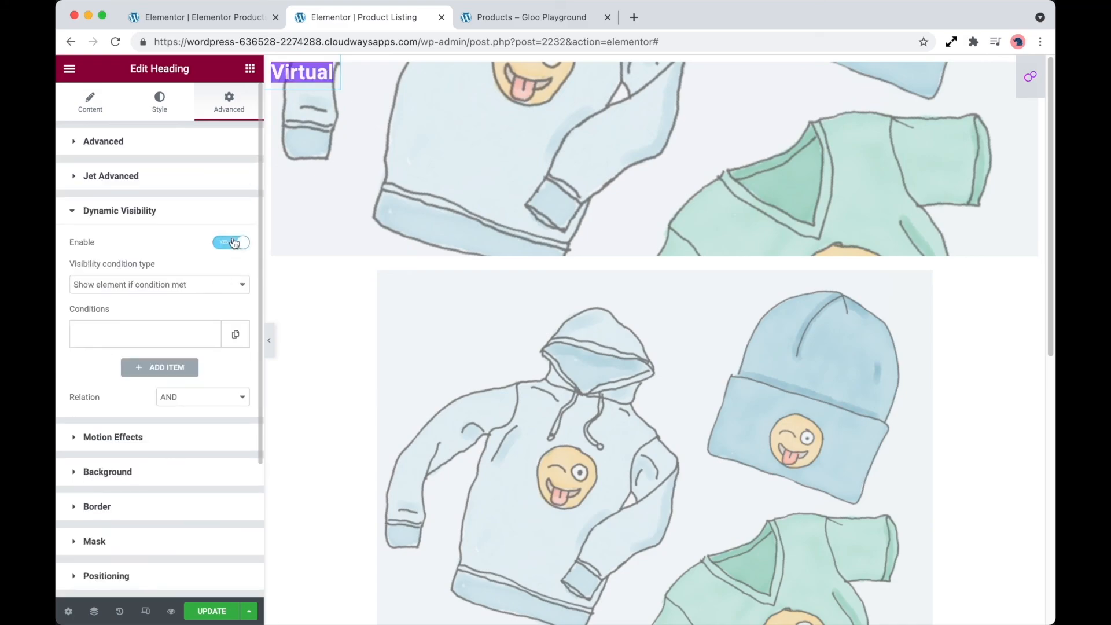
pyautogui.click(193, 338)
pyautogui.click(217, 384)
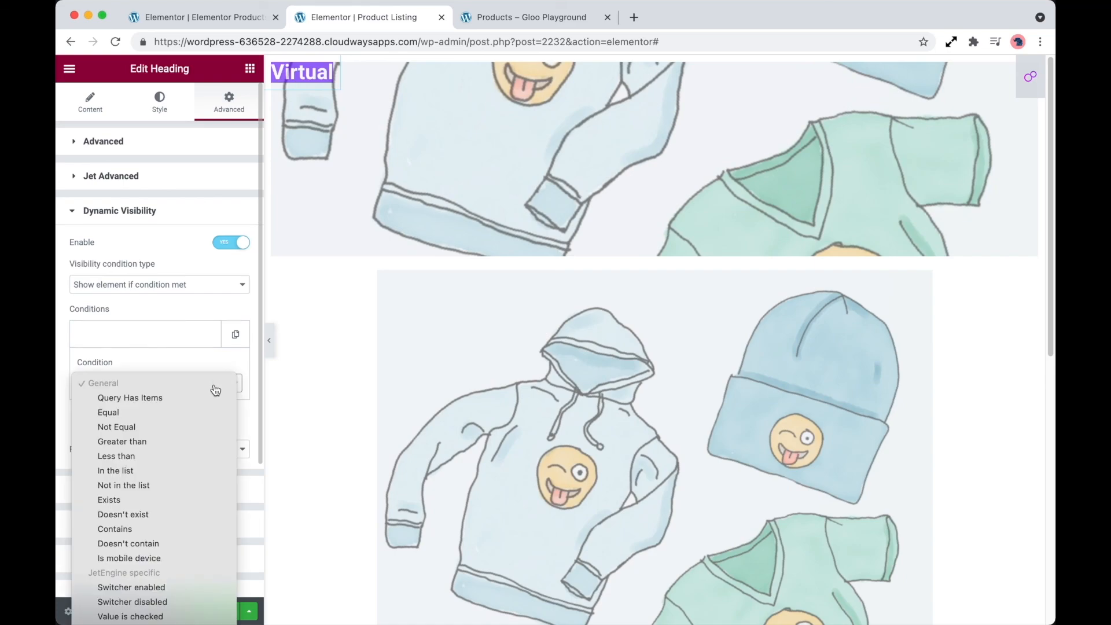
pyautogui.click(145, 476)
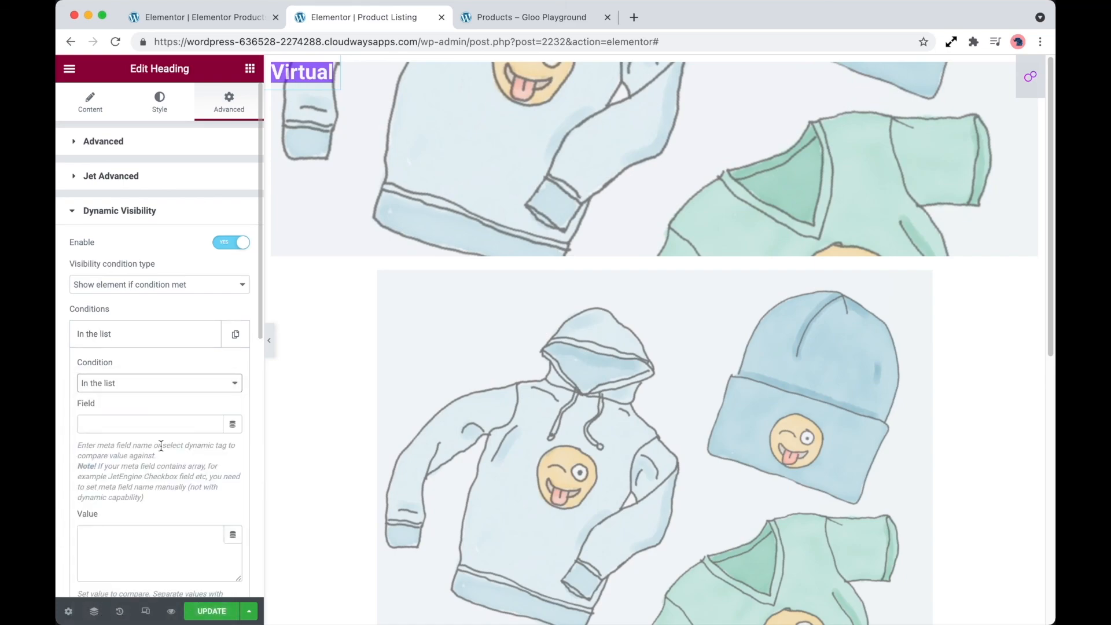
pyautogui.scroll(-2, 157, 419)
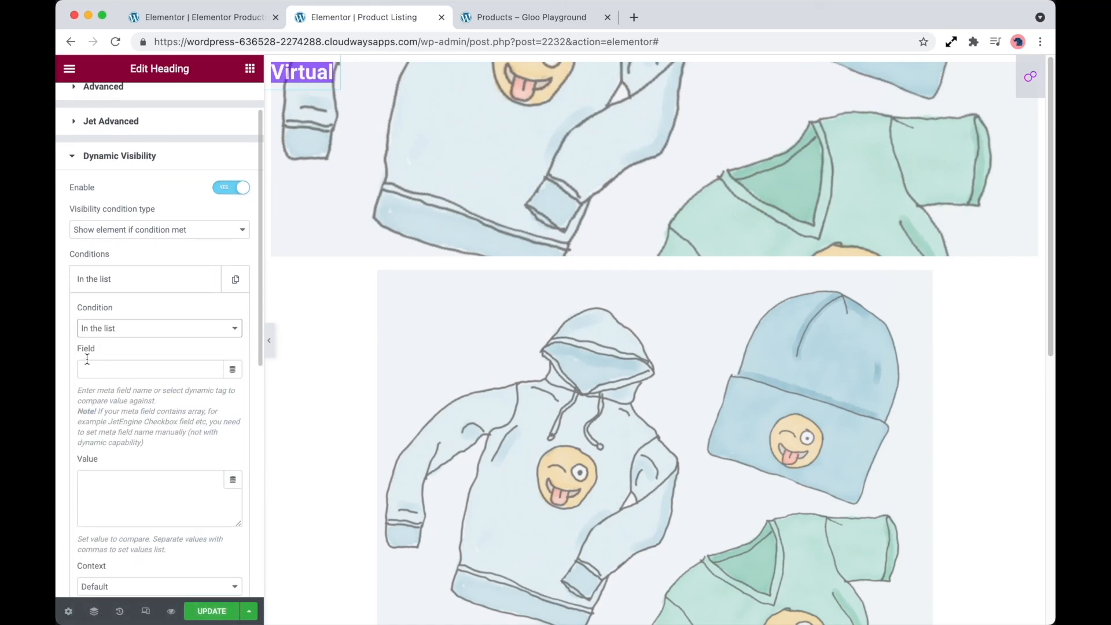
pyautogui.click(232, 369)
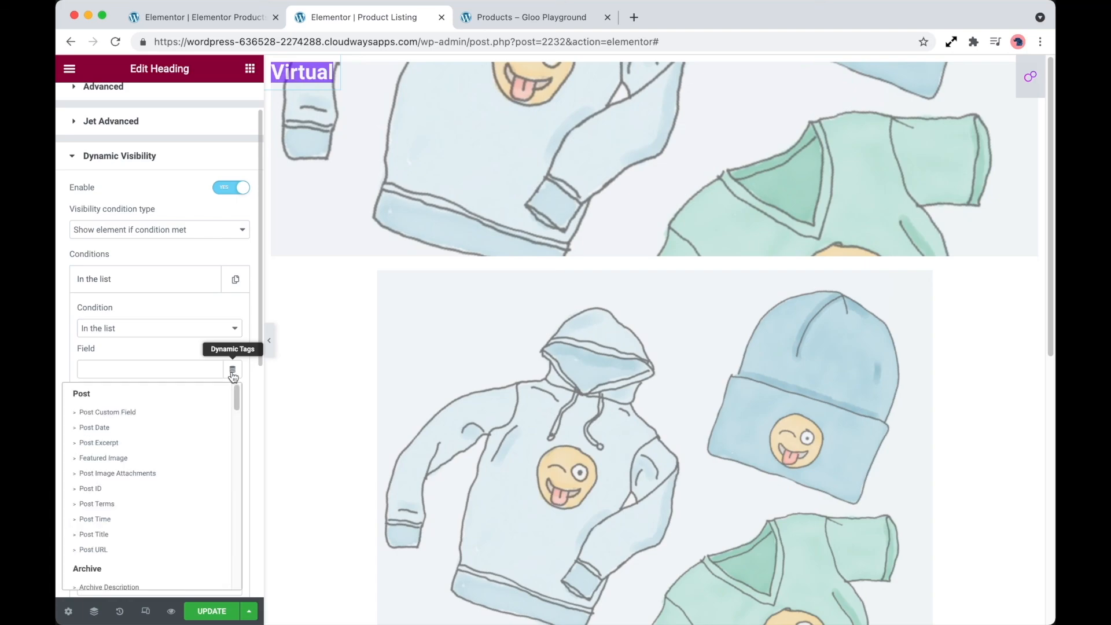
pyautogui.click(131, 491)
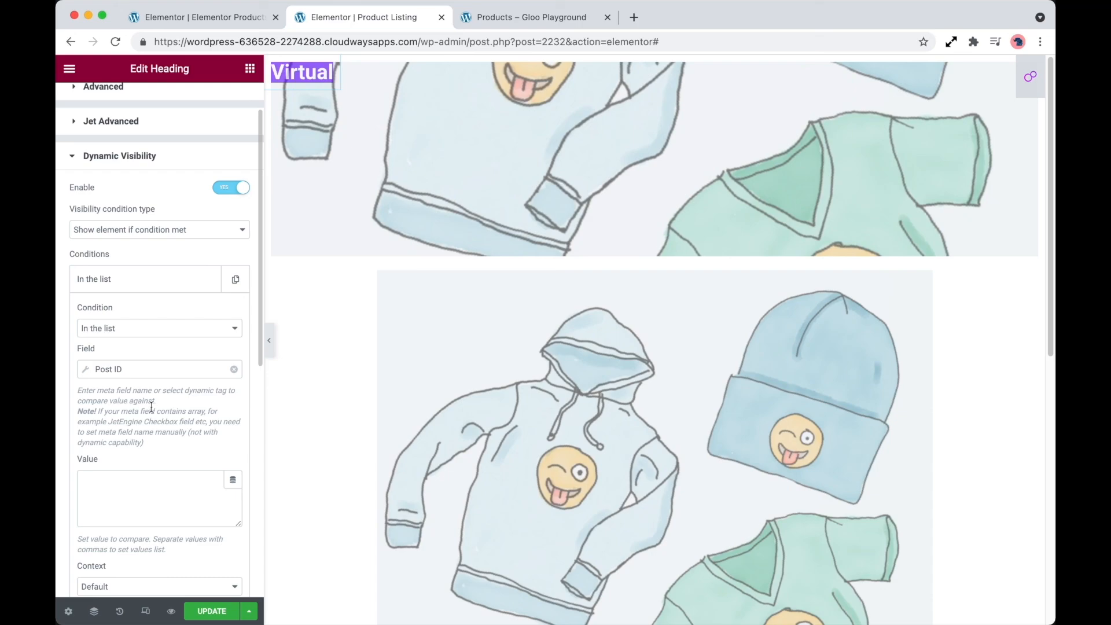
# - Assign the Products by Virtual Status dynamic tag as the visibility condition's comparison value
pyautogui.click(232, 481)
pyautogui.scroll(-8, 155, 429)
pyautogui.scroll(-5, 155, 429)
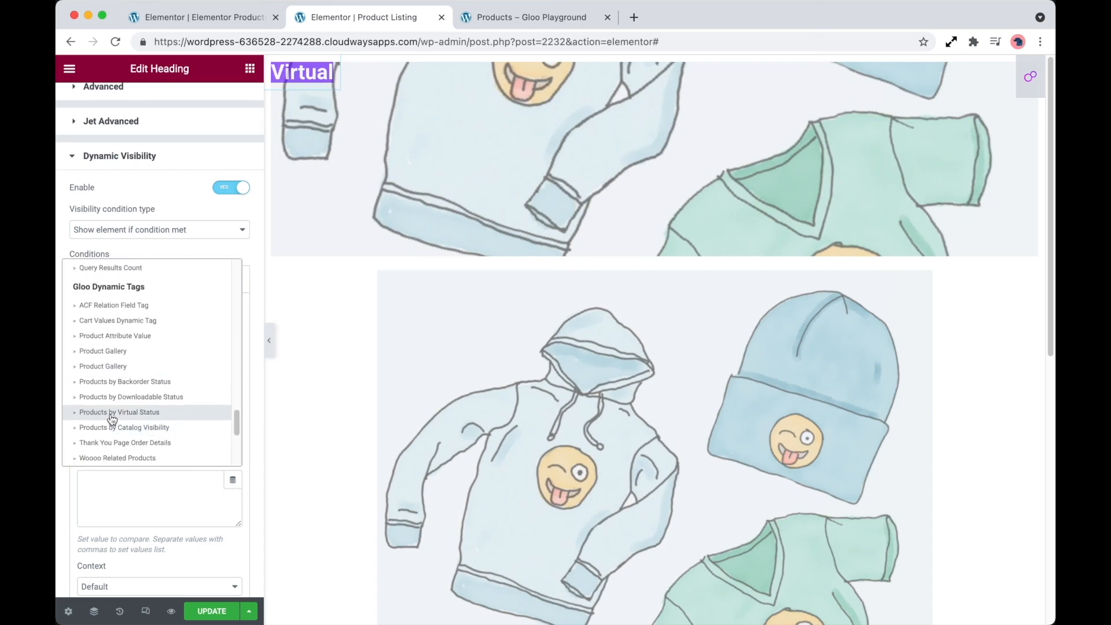
pyautogui.click(144, 414)
# - Configure the condition's value tag with Virtual Status Yes and Delimited String output, using a comma as the delimiter
pyautogui.scroll(-2, 192, 415)
pyautogui.click(181, 408)
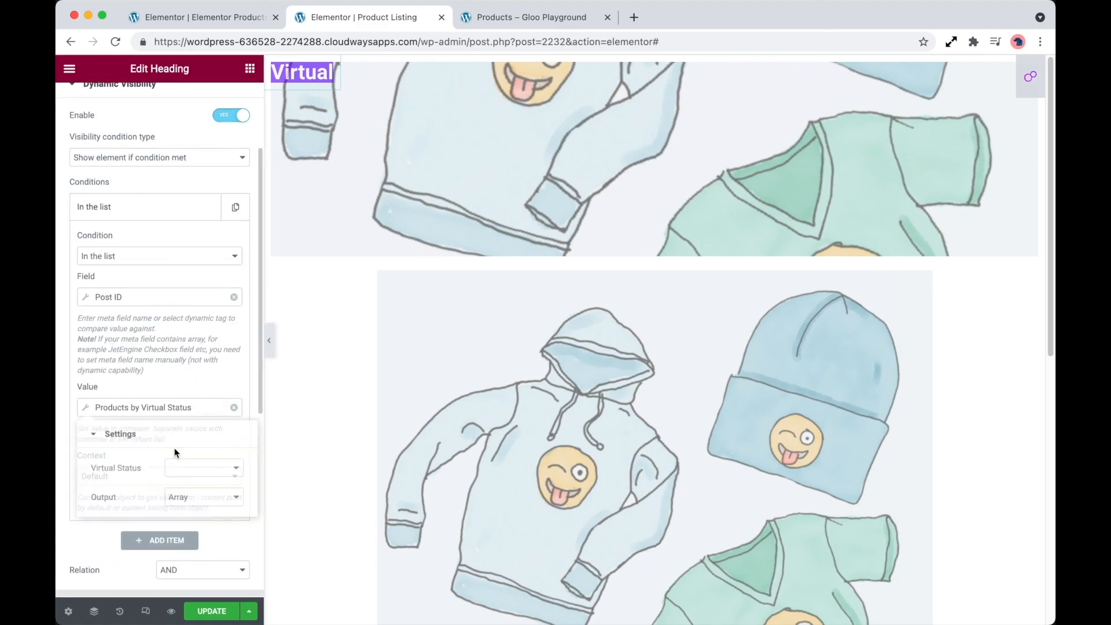
pyautogui.click(197, 467)
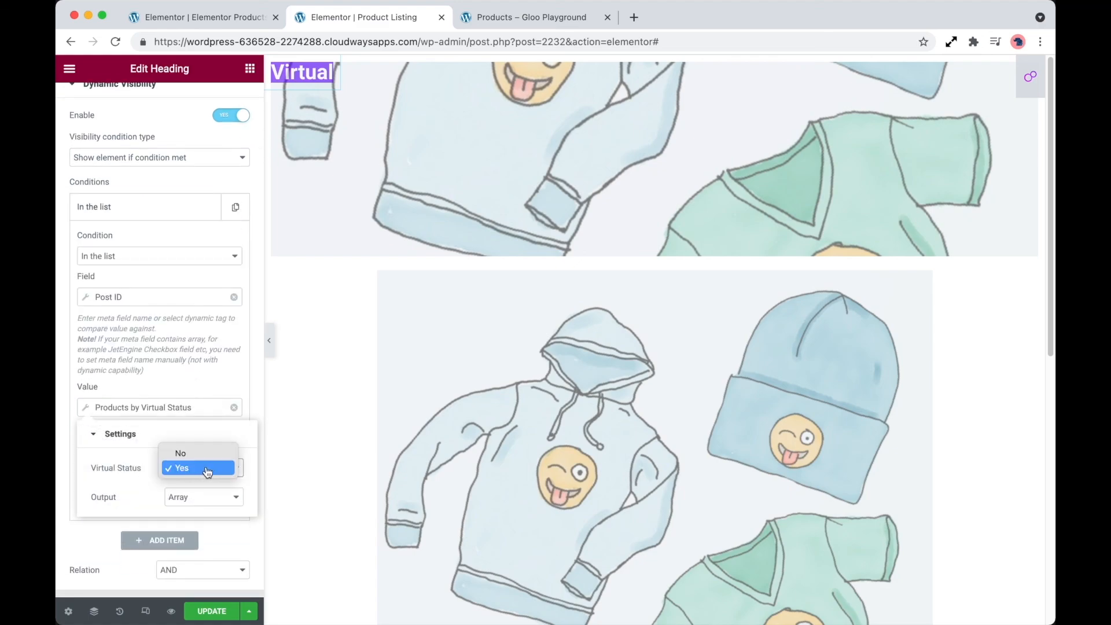
pyautogui.click(207, 469)
pyautogui.click(196, 497)
pyautogui.click(210, 484)
pyautogui.click(196, 526)
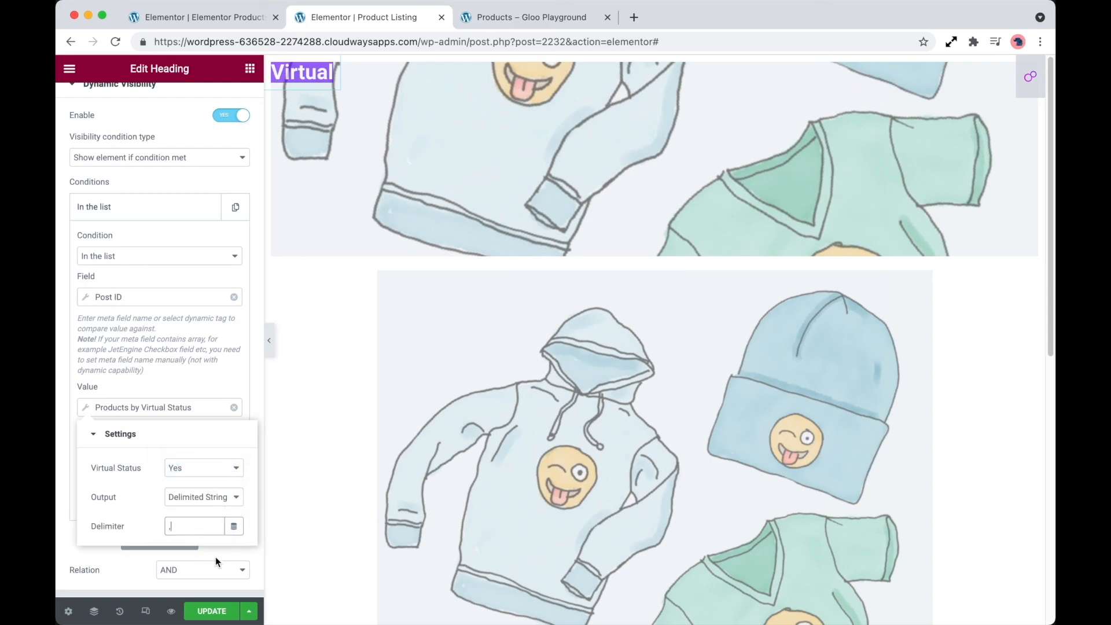
# - Update the Product Listing template and reload the shop page to check the heading on the virtual products
pyautogui.click(210, 611)
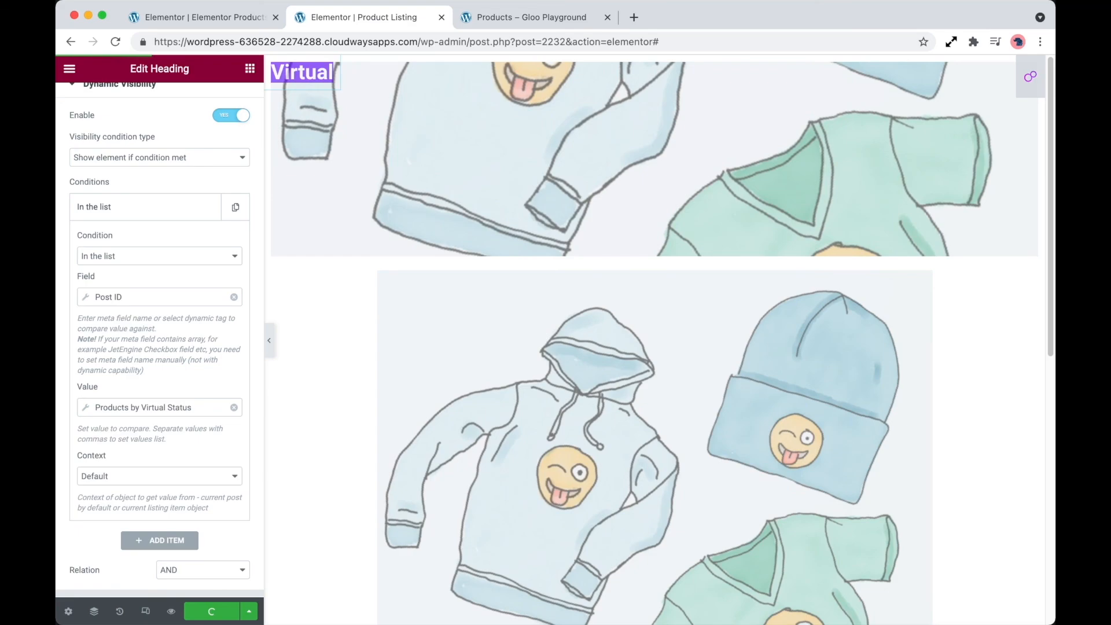
pyautogui.click(512, 23)
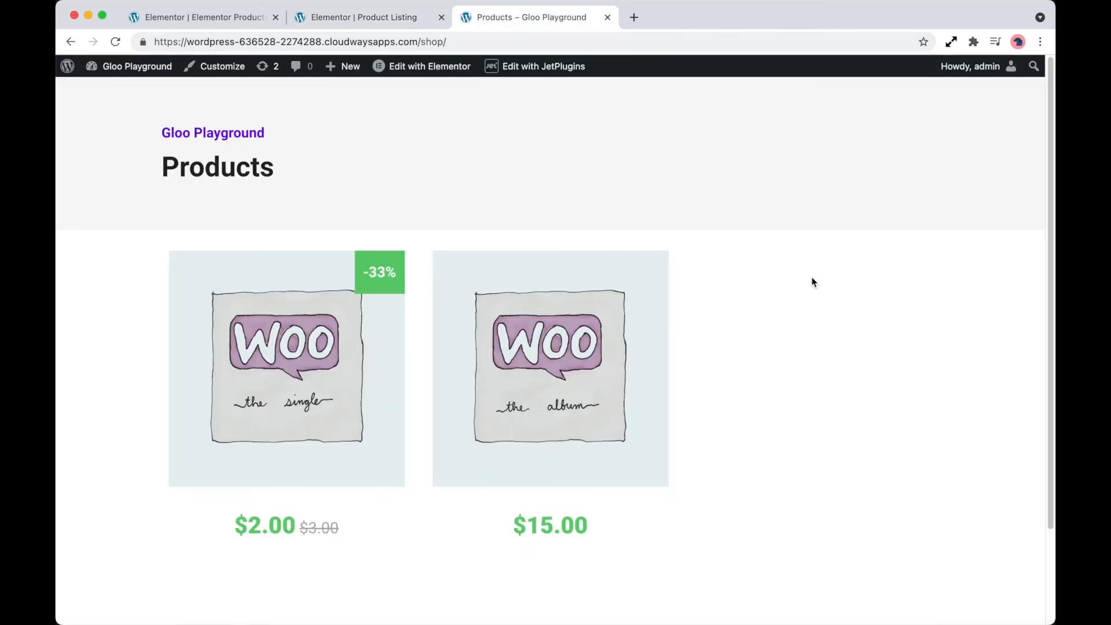
pyautogui.press('super+r')
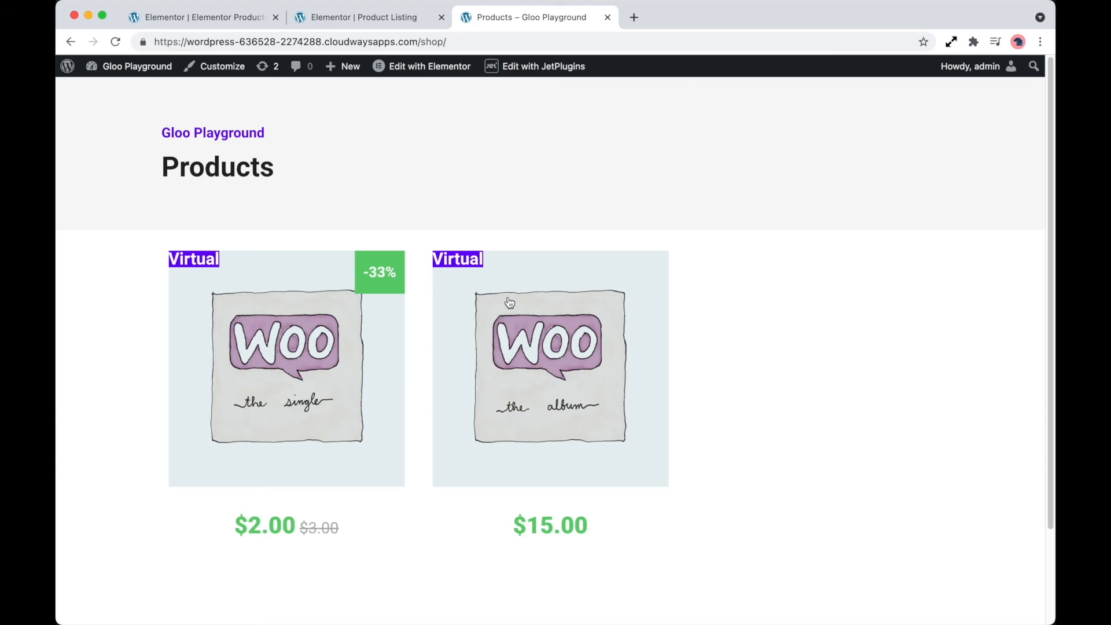
# - Remove the virtual status filter from the archive's Listing Grid, reset the posts query type to "Select...", and update the template
pyautogui.click(209, 21)
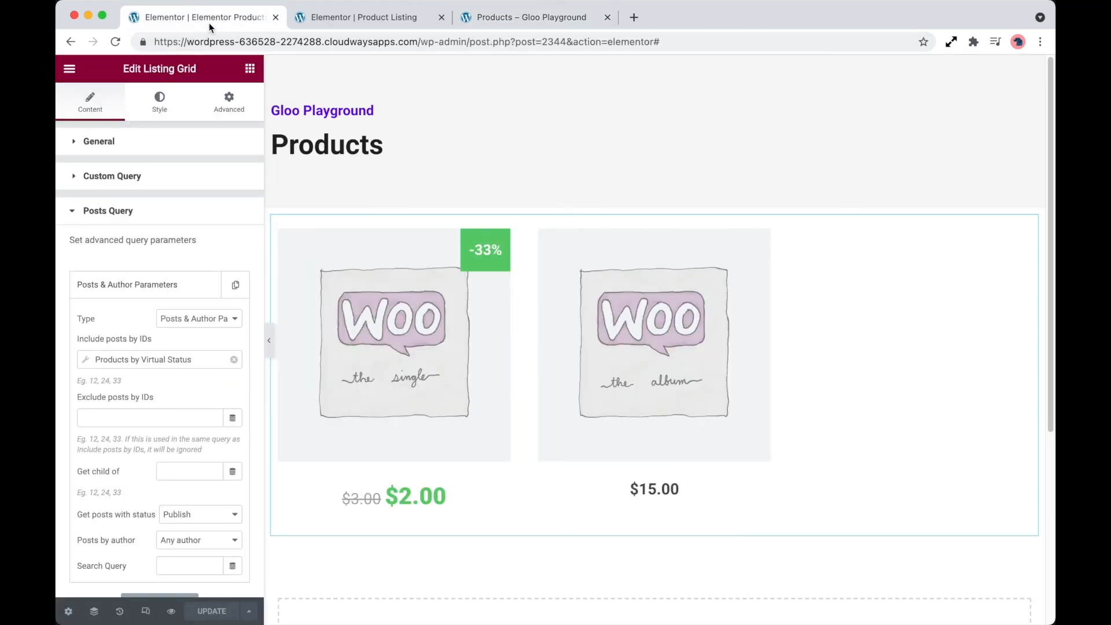
pyautogui.click(234, 359)
pyautogui.click(215, 319)
pyautogui.click(195, 308)
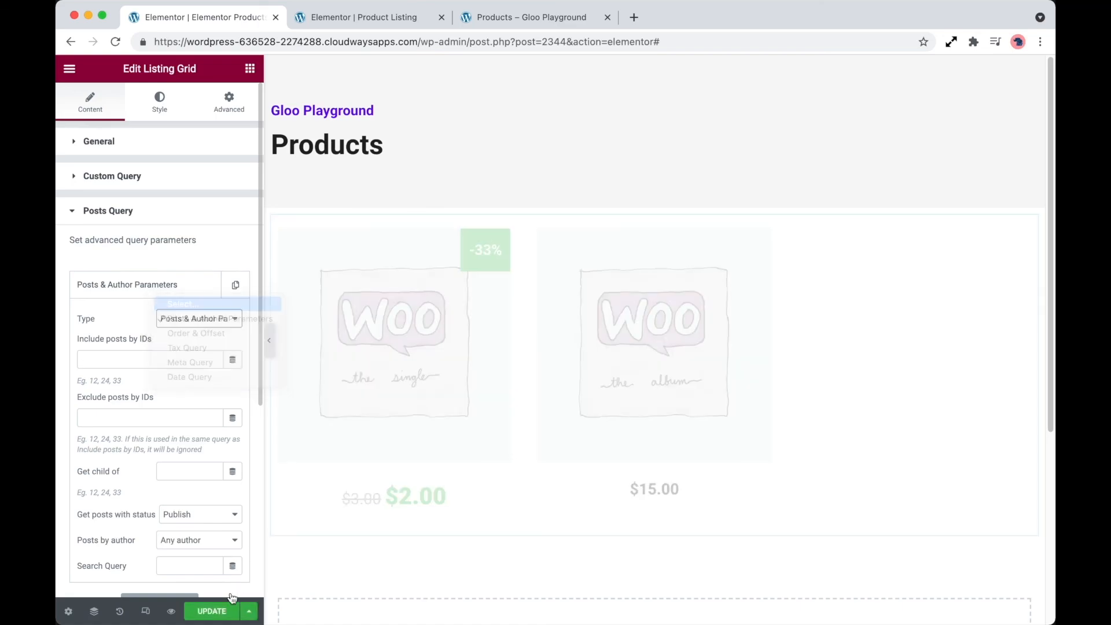
pyautogui.click(214, 614)
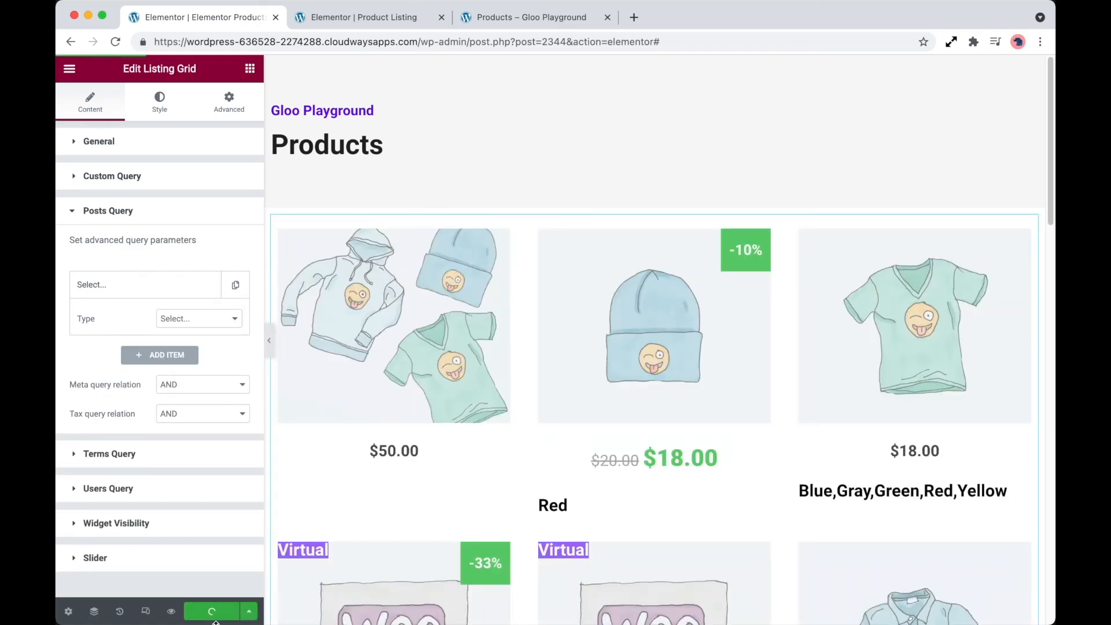
# - Reload the shop page and examine which products in the full grid carry the "Virtual" label
pyautogui.click(503, 17)
pyautogui.press('super+r')
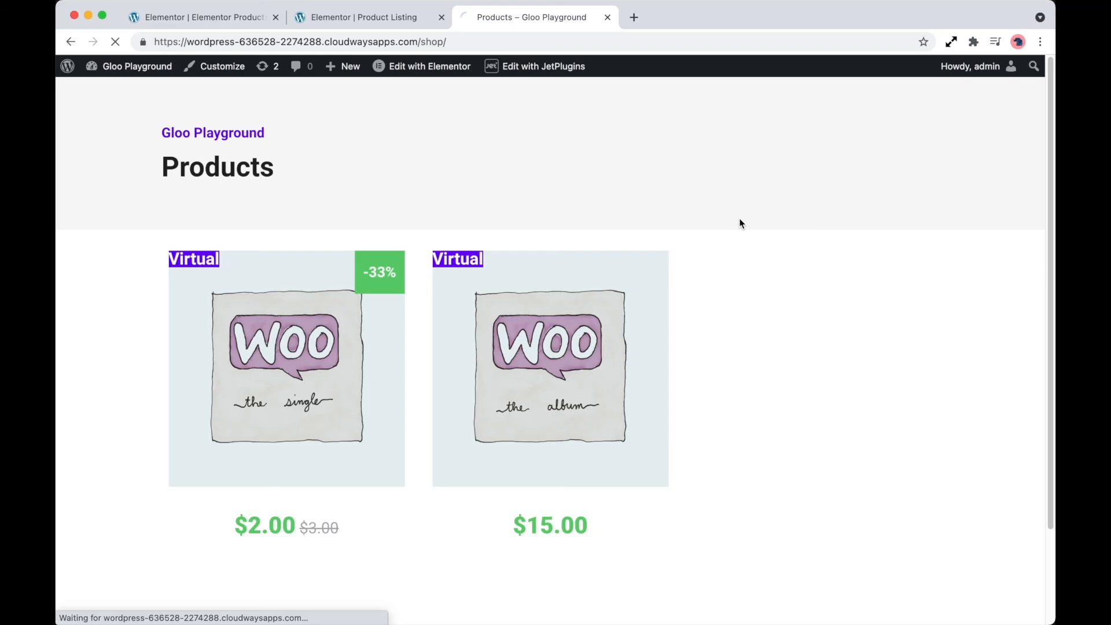
pyautogui.scroll(-5, 128, 352)
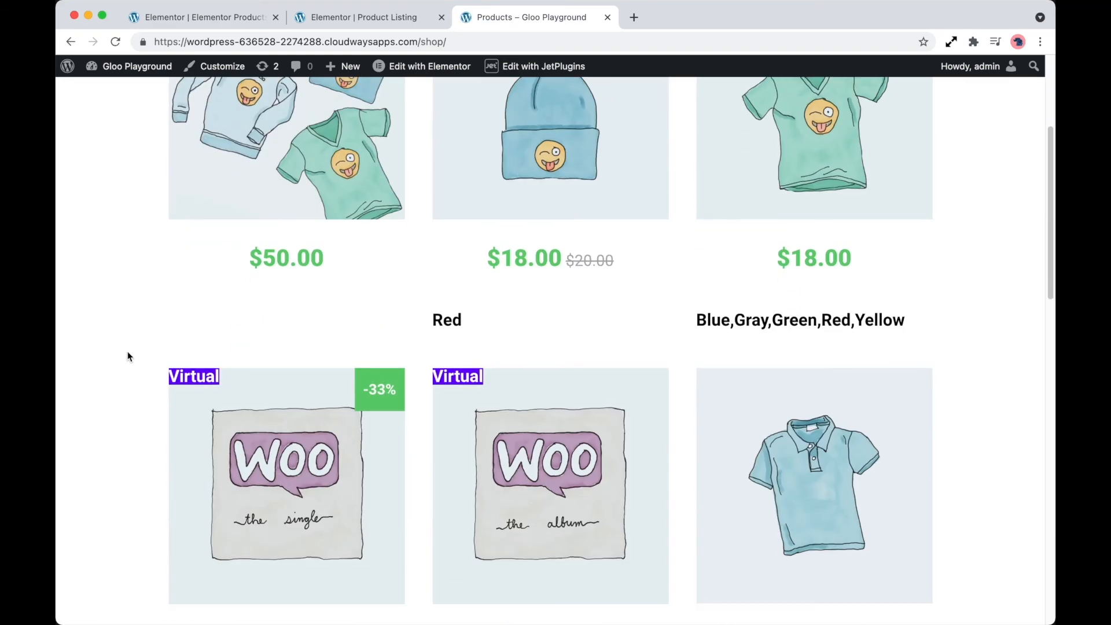
pyautogui.scroll(-5, 404, 411)
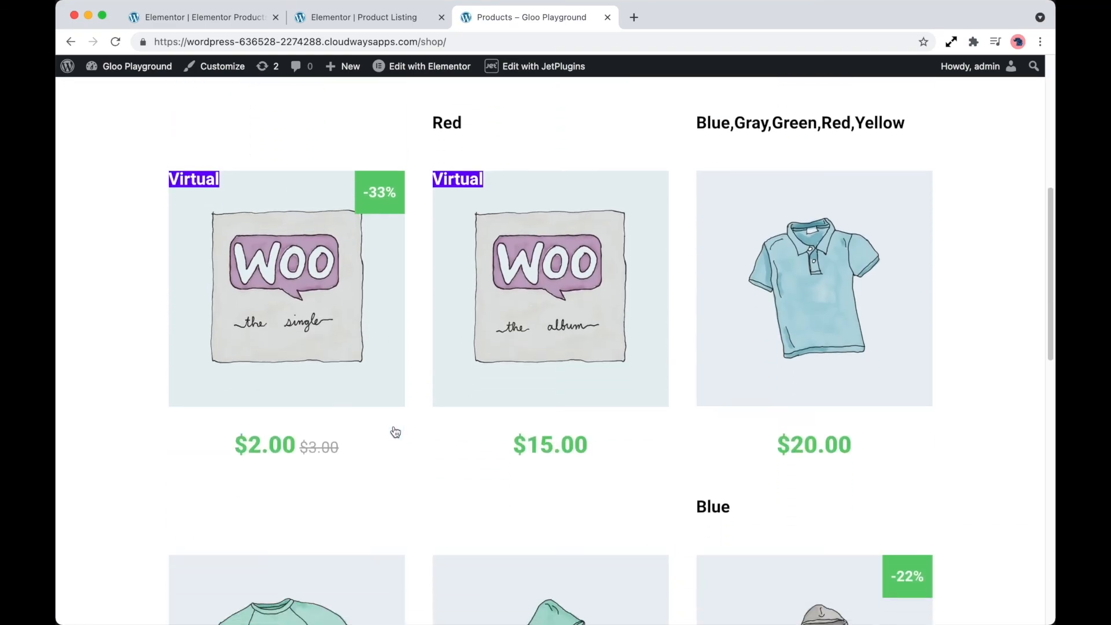
pyautogui.scroll(3, 391, 431)
pyautogui.scroll(8, 395, 432)
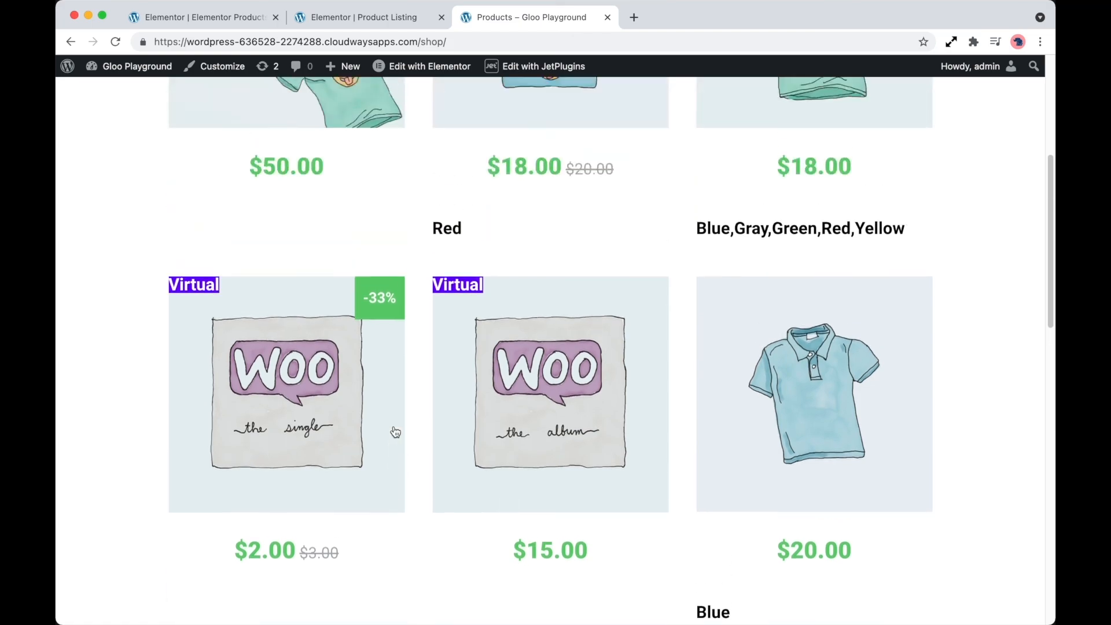